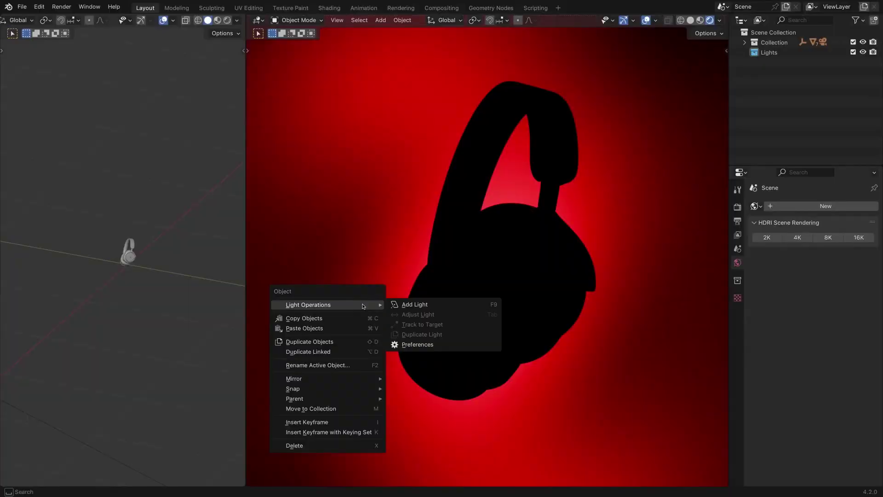
Place a Light Wrangler area light aimed at the sunglasses.
click(414, 303)
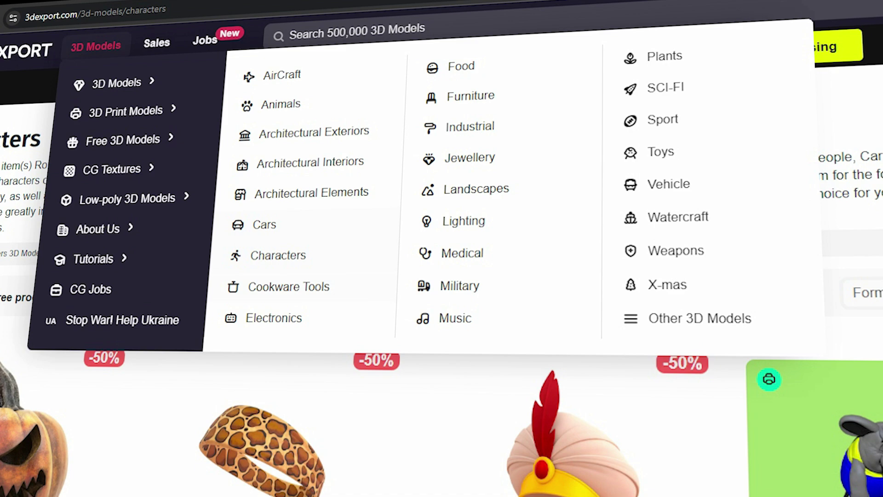
Open the Low-poly 3D Models listing from the 3D Models menu and scroll through it.
mouse_move(112, 169)
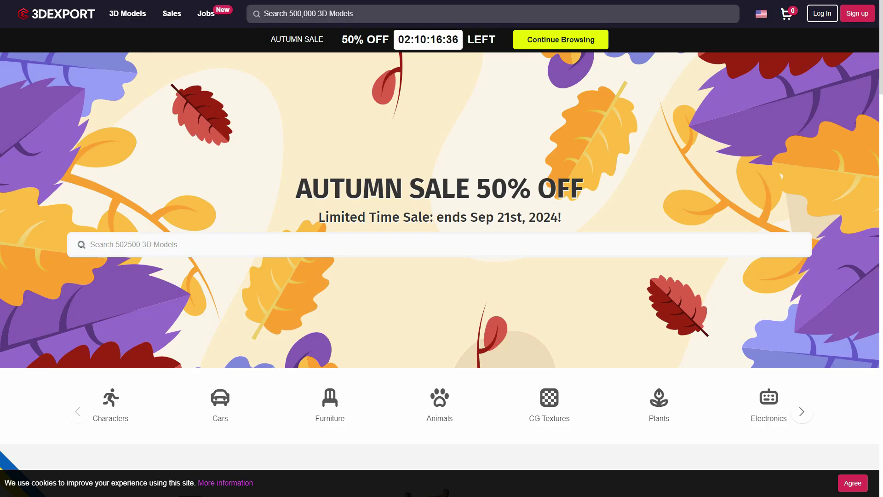
mouse_move(127, 13)
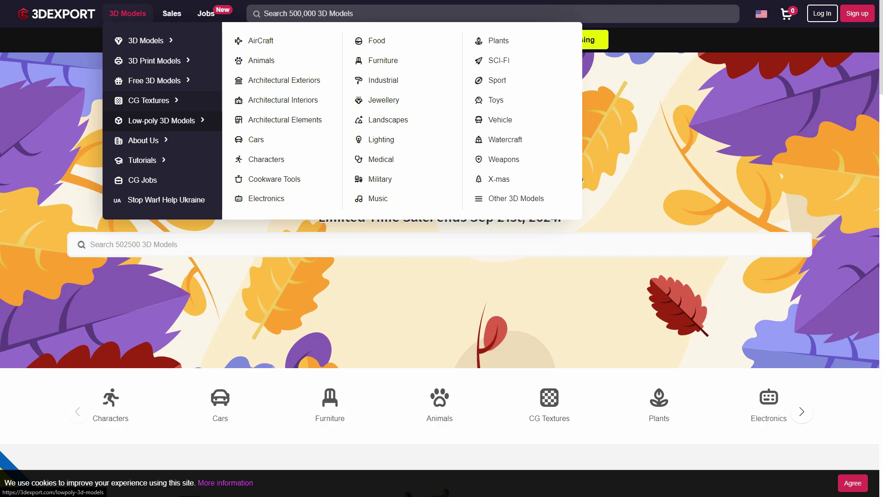
click(161, 120)
scroll(441, 262, down, 20)
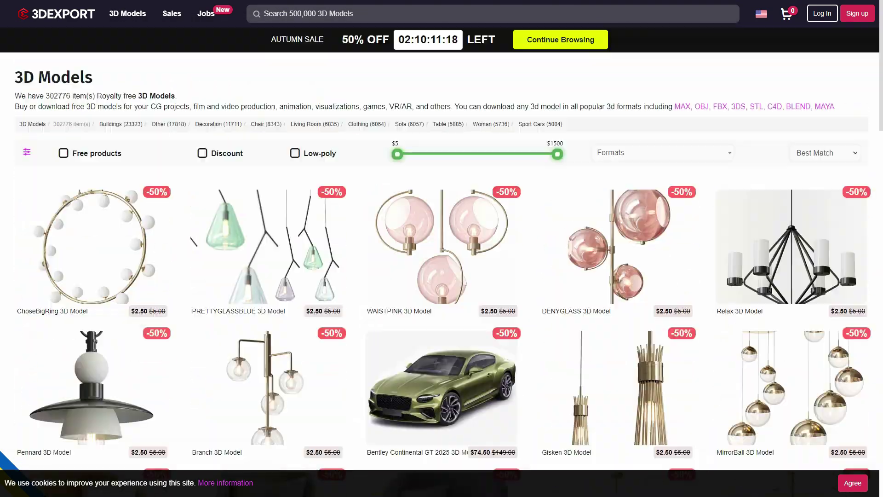
scroll(616, 216, down, 12)
scroll(616, 217, down, 10)
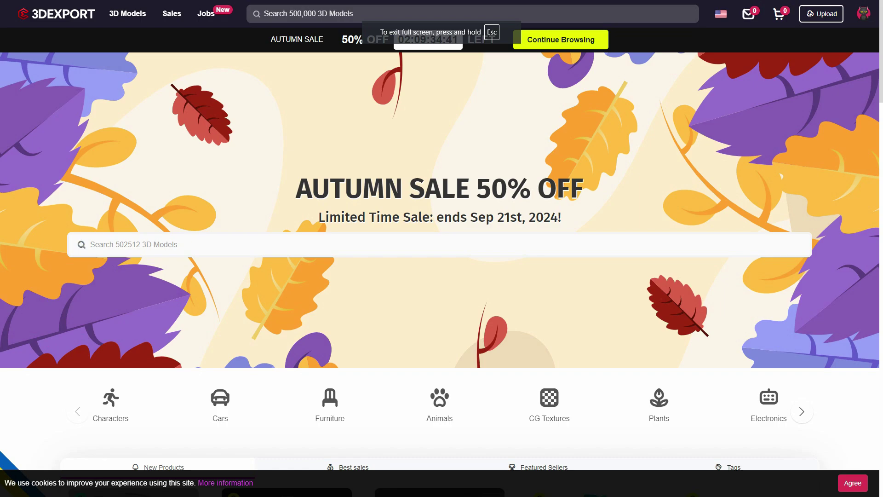
Open the 3DExport Job Board and scroll through the recent 3D job listings.
click(206, 14)
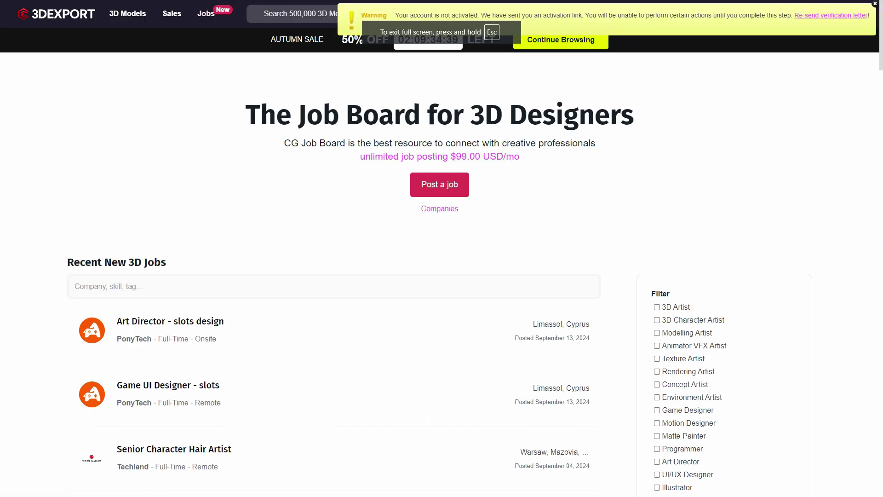
scroll(442, 258, down, 13)
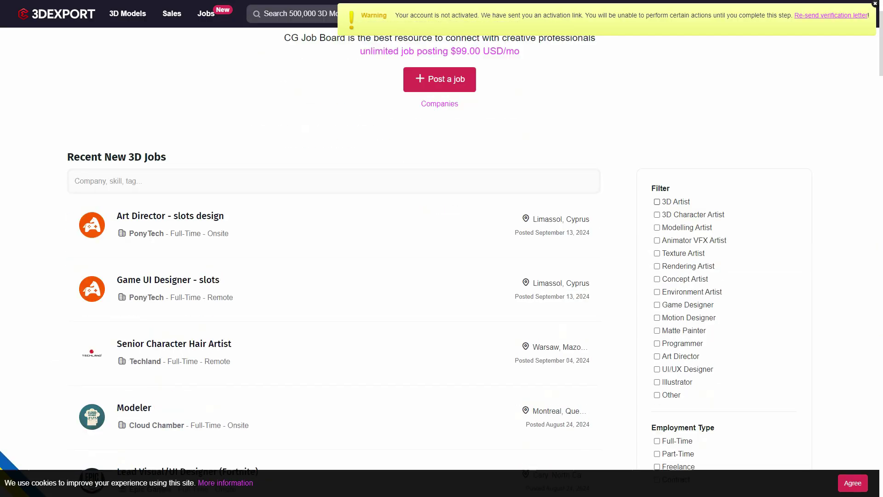
scroll(442, 258, down, 3)
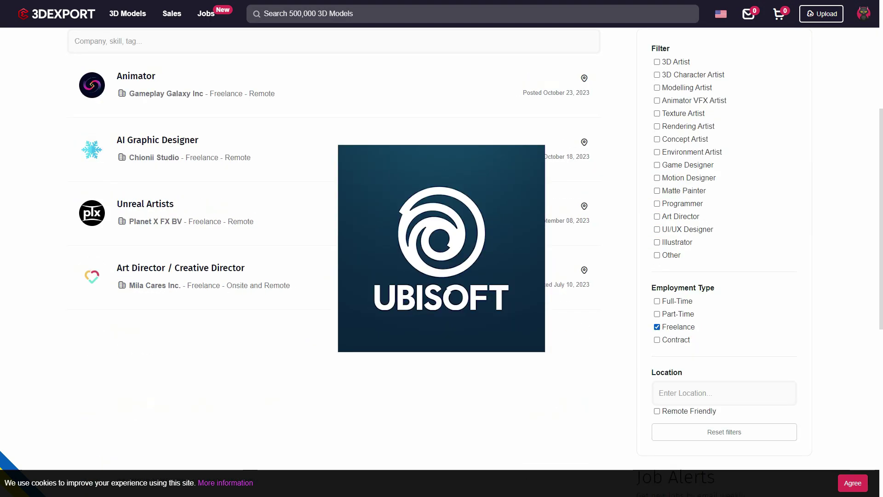
scroll(442, 257, down, 1)
scroll(441, 258, down, 2)
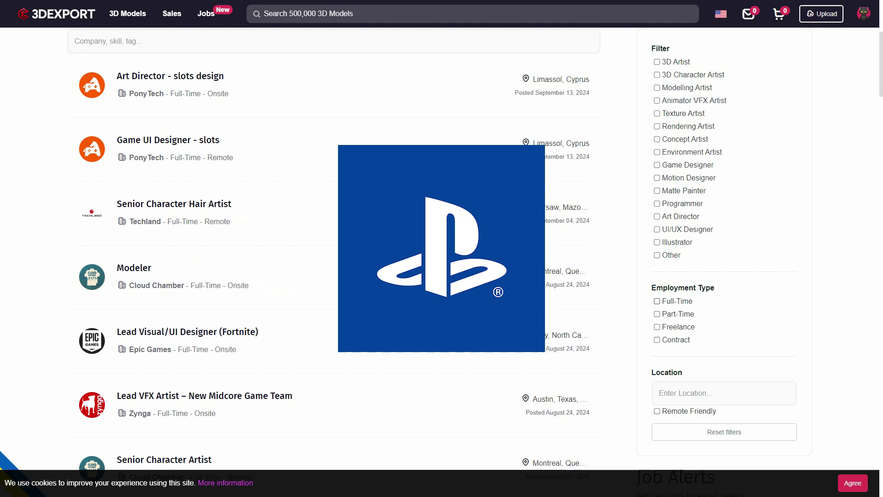
scroll(441, 258, up, 3)
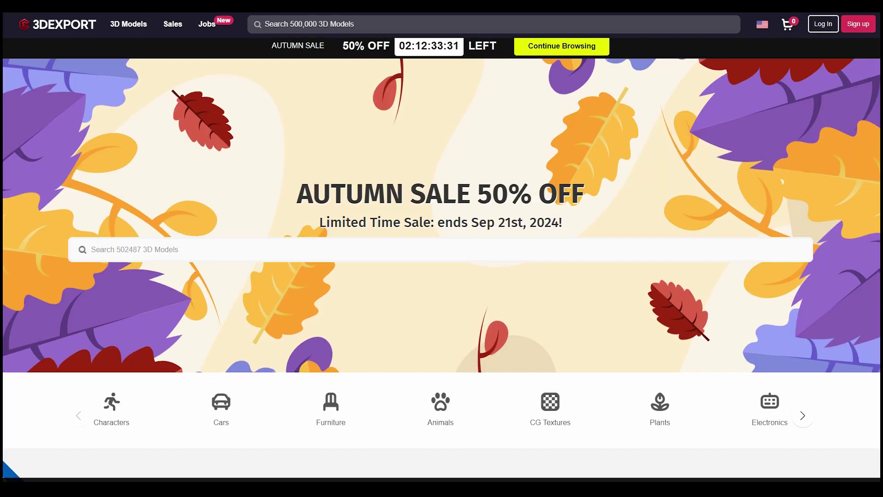
scroll(442, 257, down, 3)
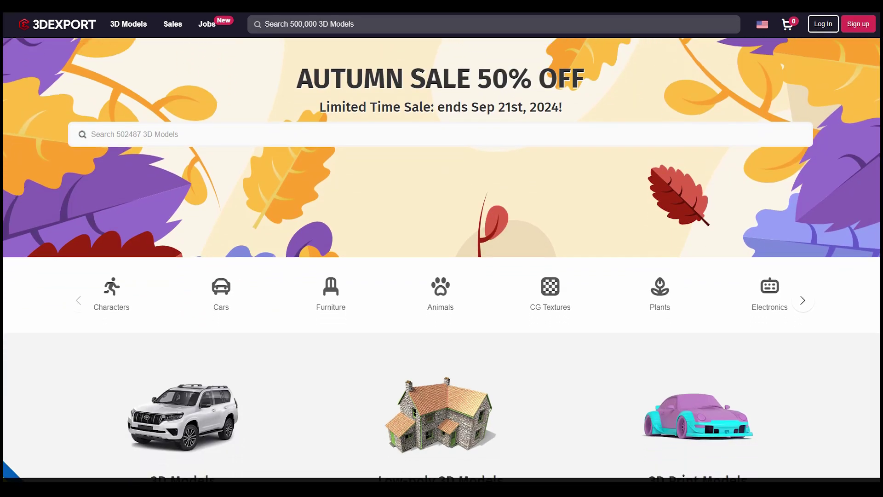
scroll(441, 258, down, 3)
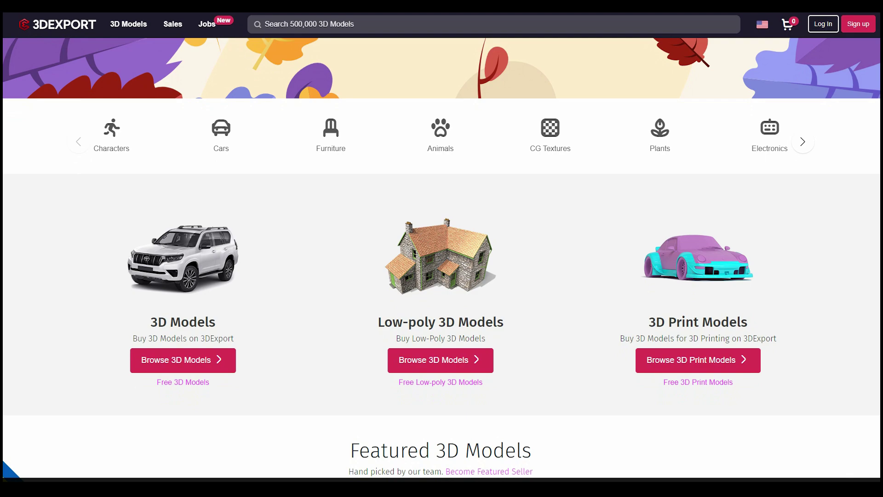
scroll(441, 258, down, 3)
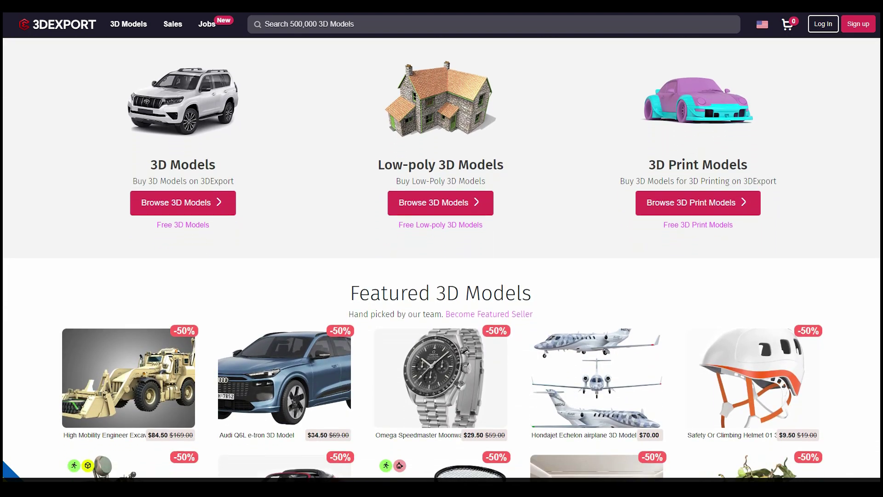
scroll(442, 257, down, 3)
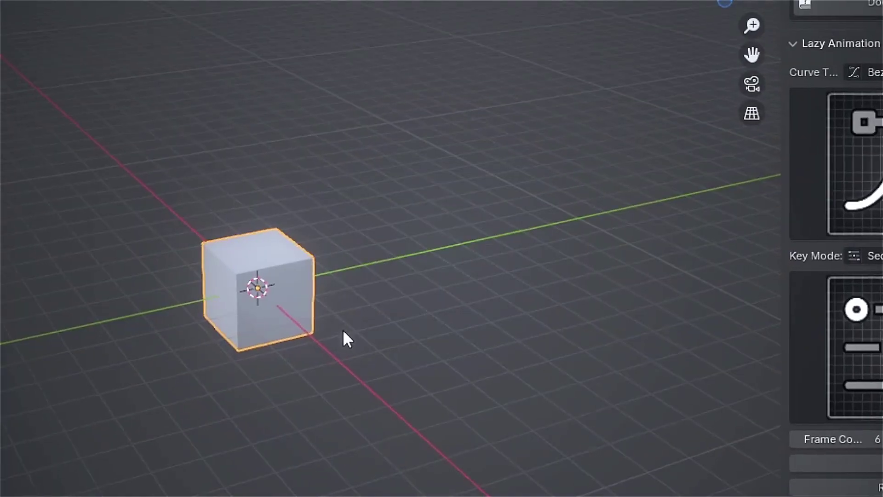
Duplicate the cube with Shift+D and spread the copies around the centre.
key(g)
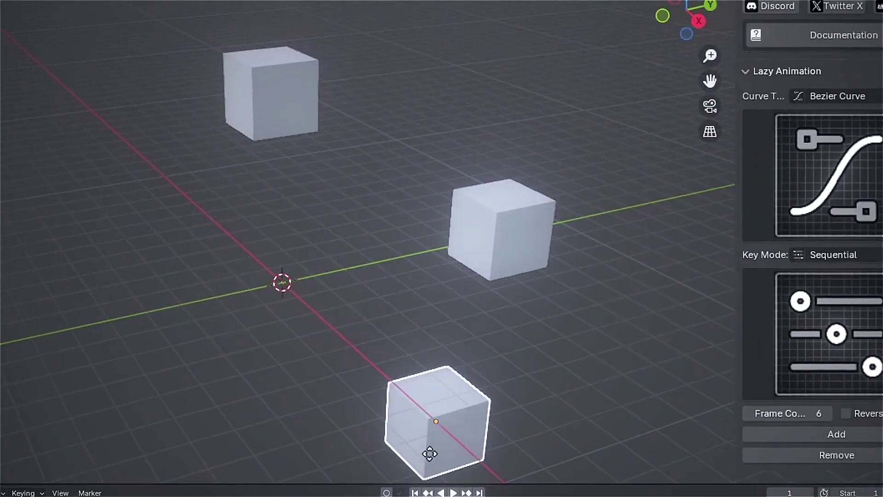
click(429, 451)
key(shift+d)
click(116, 463)
key(shift+d)
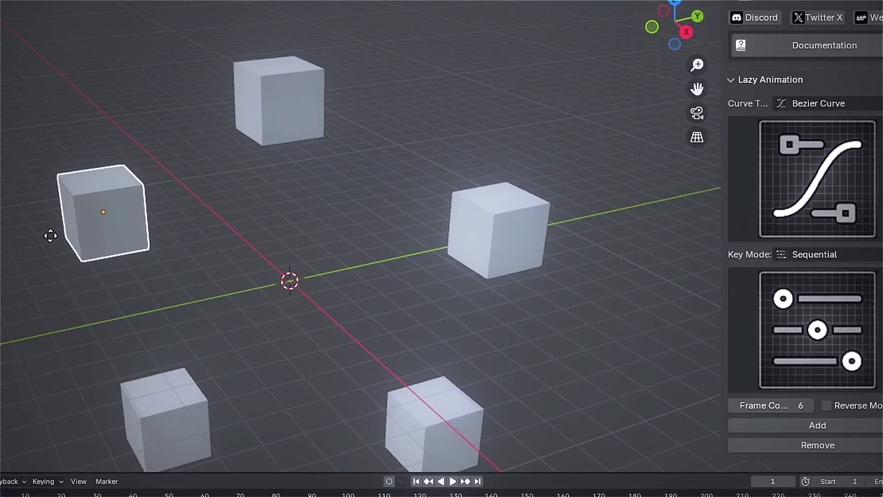
click(51, 232)
Give all cubes a Bezier Curve, Sequential Lazy Animation, play it, then add a reversed version.
key(a)
click(801, 217)
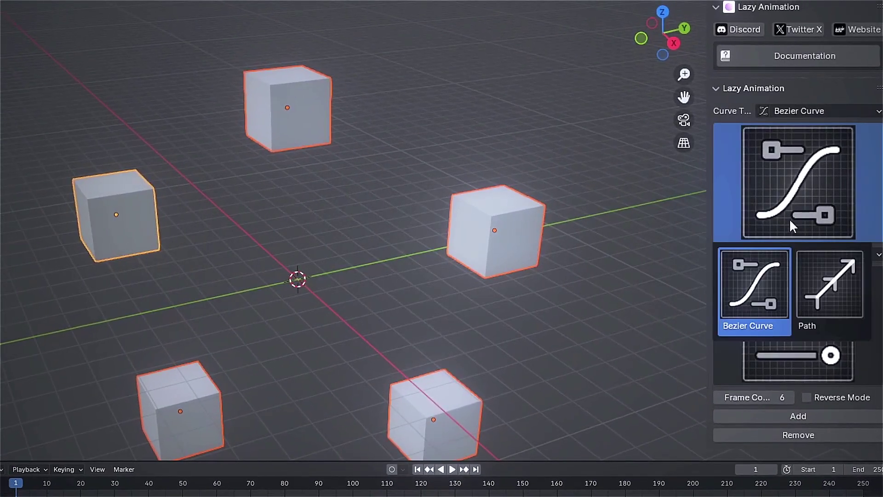
click(782, 349)
click(746, 423)
click(746, 411)
key(space)
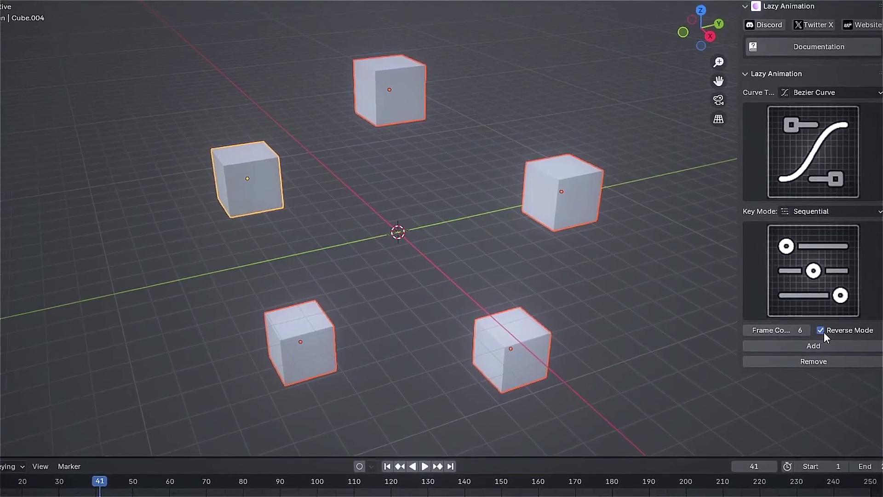
click(790, 347)
Add a reversed Simultaneous Lazy Animation so all cubes converge to the centre.
click(94, 480)
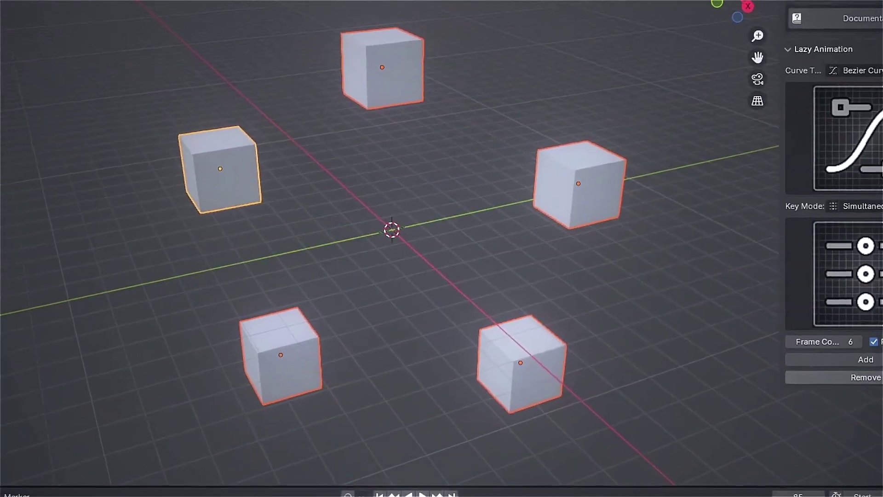
click(873, 361)
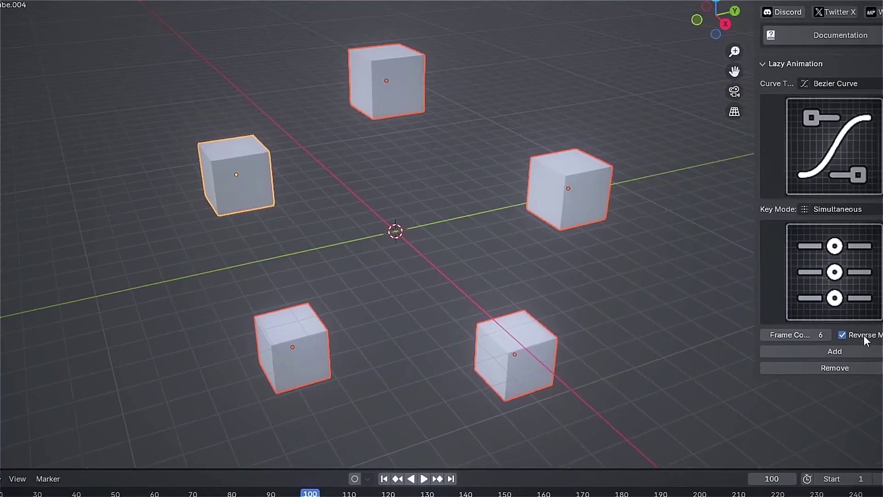
click(823, 349)
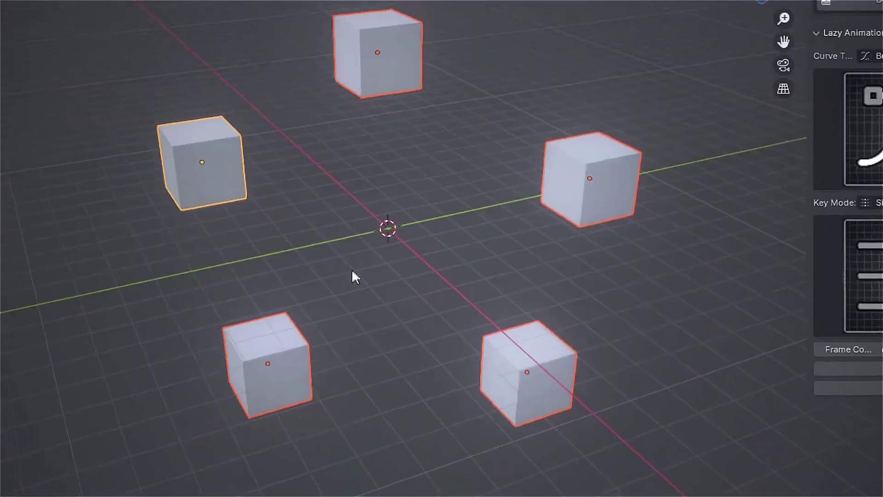
Animate individual cubes along paths toward target cubes, with Reverse Mode, previewing frames 108–124.
click(587, 177)
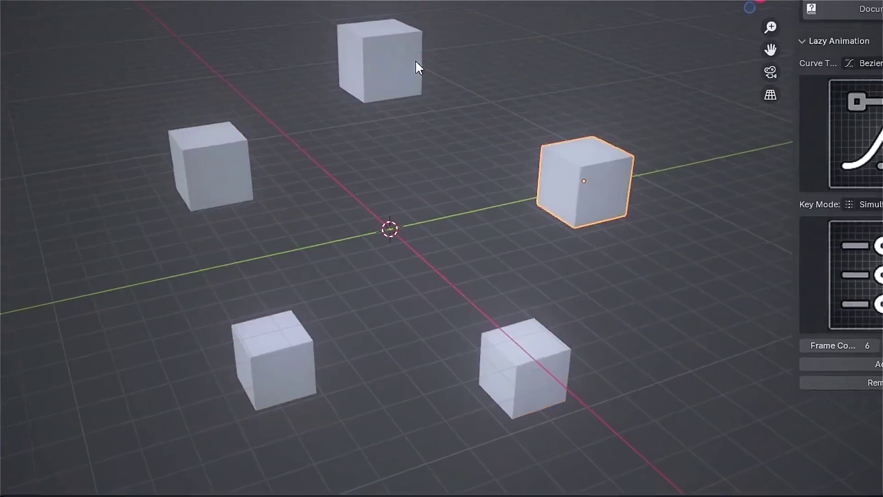
shift+click(414, 64)
click(869, 361)
click(522, 363)
shift+click(279, 368)
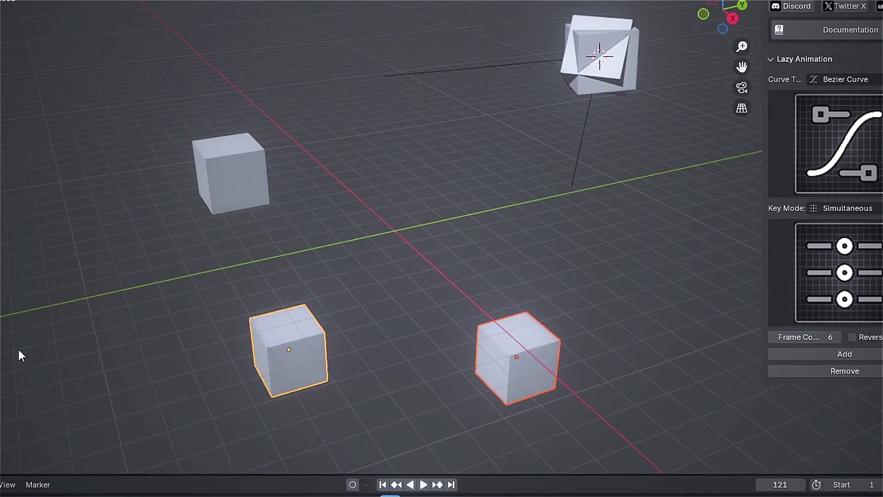
click(787, 353)
click(222, 175)
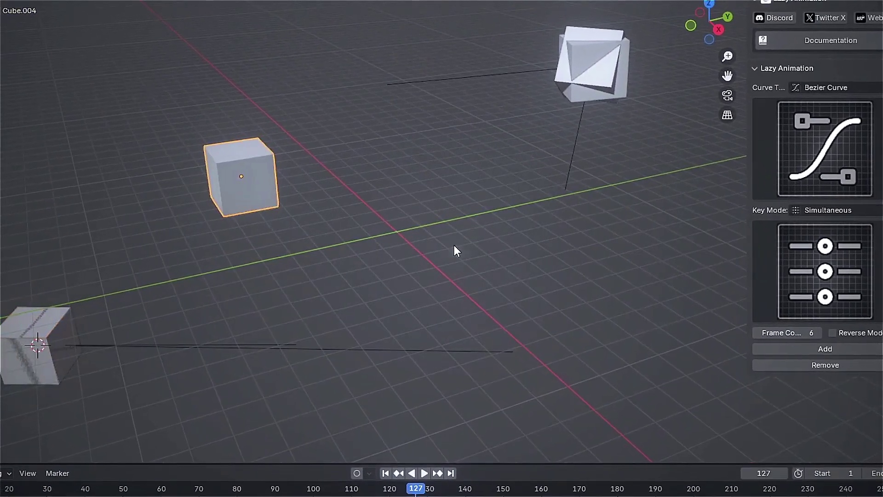
click(827, 331)
click(807, 349)
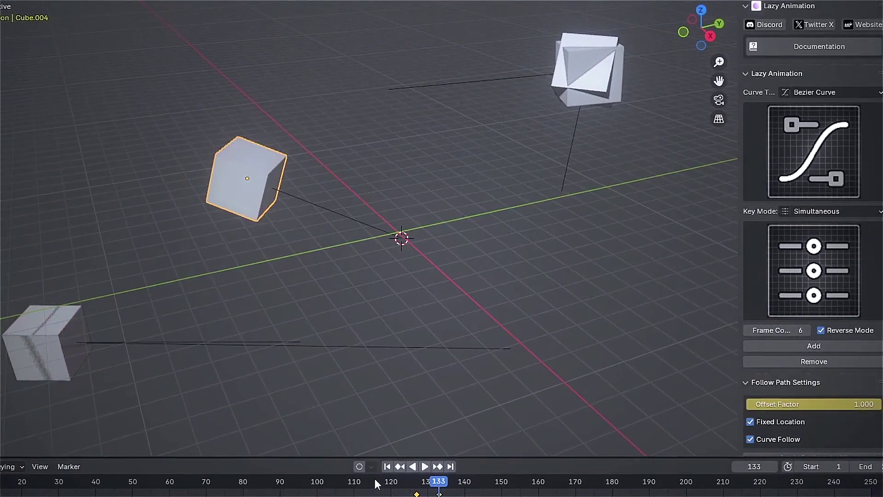
mouse_move(375, 478)
mouse_down()
mouse_move(345, 483)
mouse_move(405, 496)
mouse_move(451, 492)
mouse_move(368, 491)
mouse_up()
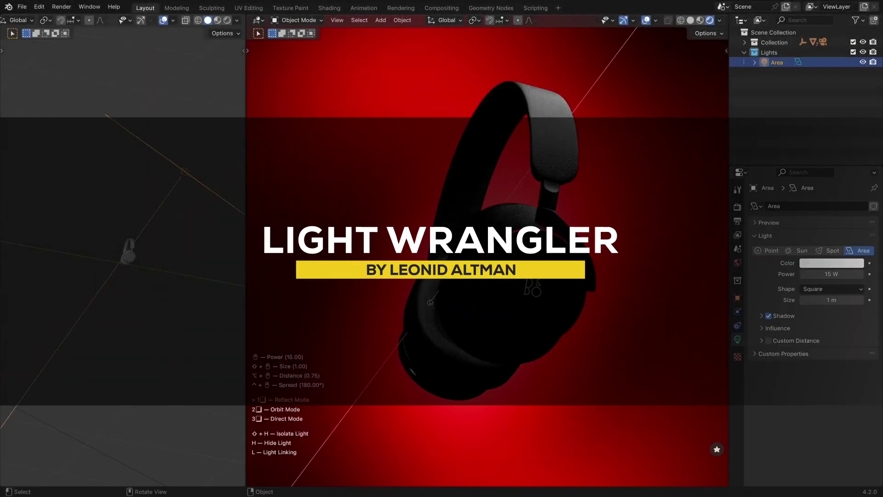
Reposition the area light around the headphones in reflect mode and apply the striped HDRI texture.
drag(430, 302, 417, 290)
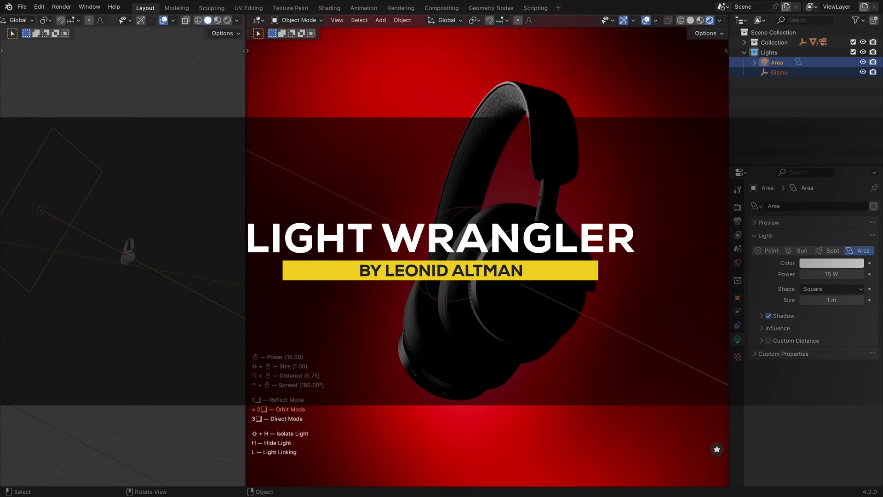
key(1)
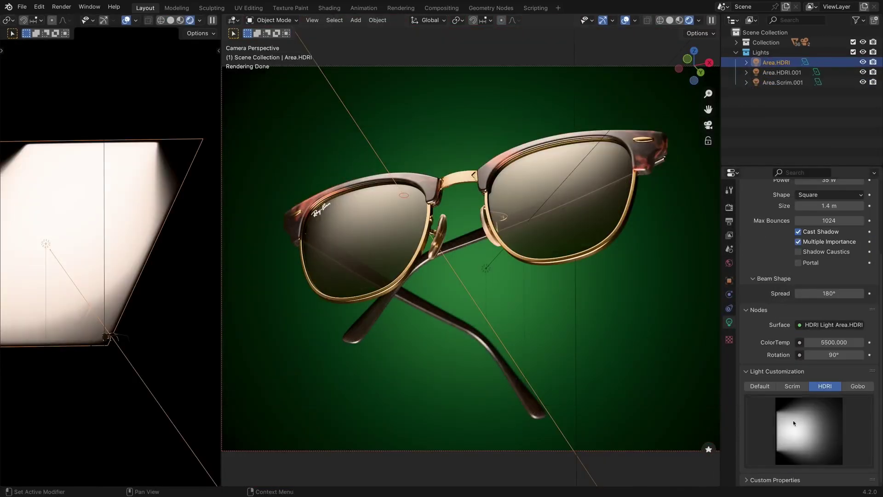
click(810, 425)
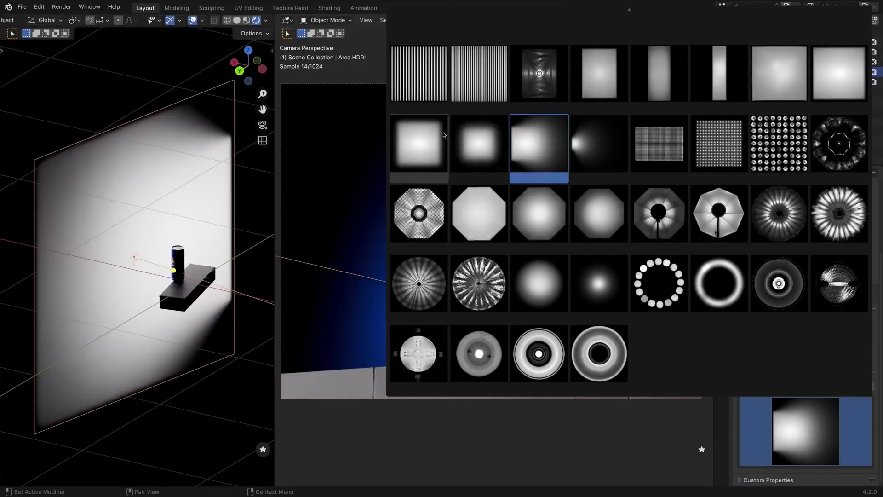
click(419, 86)
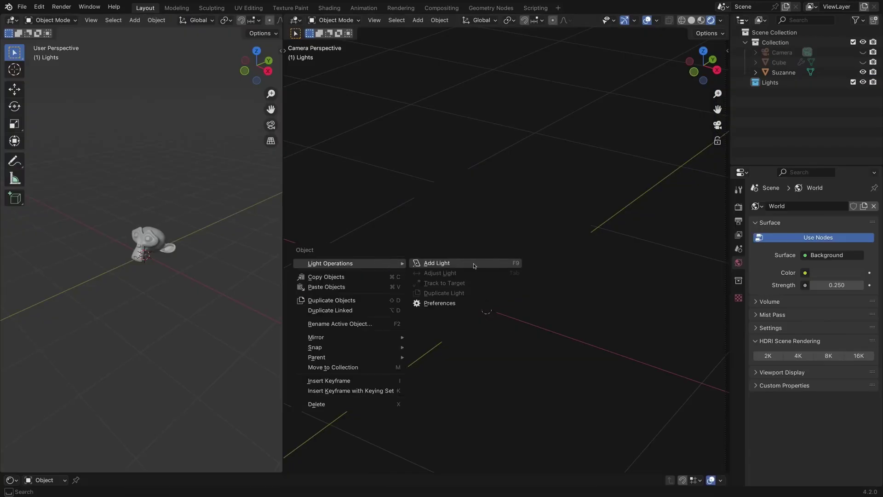
Add two area lights aimed at Suzanne and fix them in place.
click(478, 266)
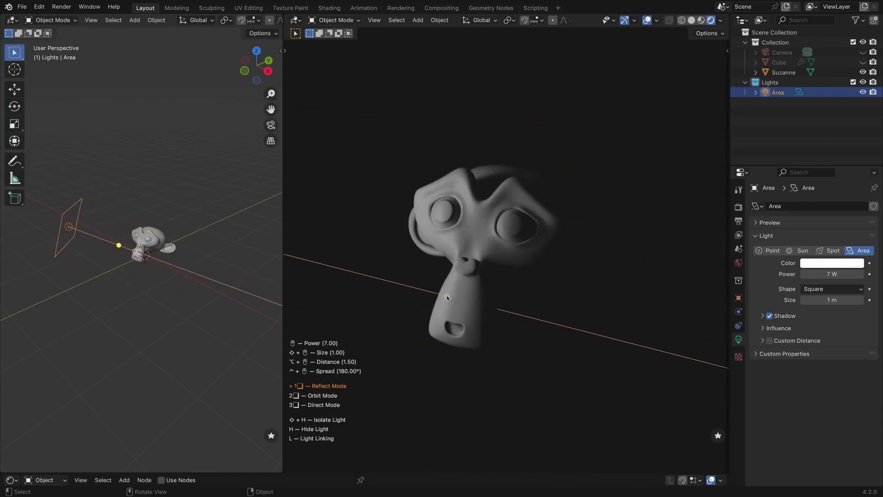
click(447, 295)
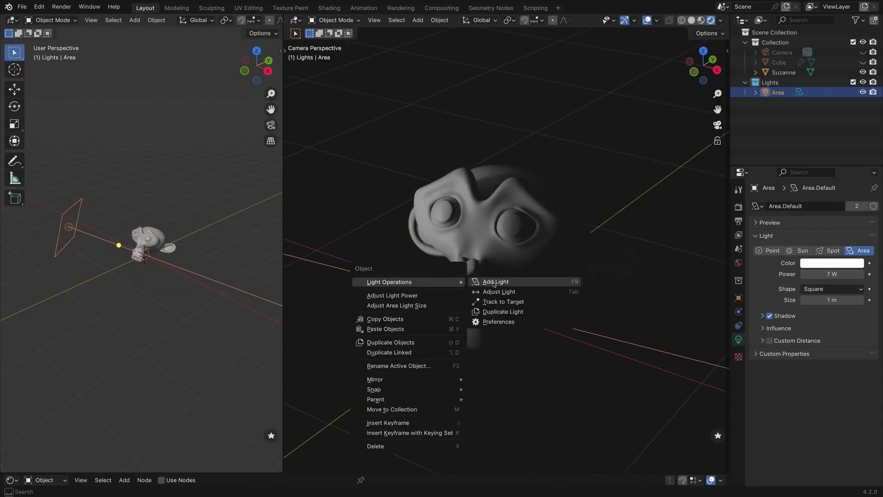
click(494, 283)
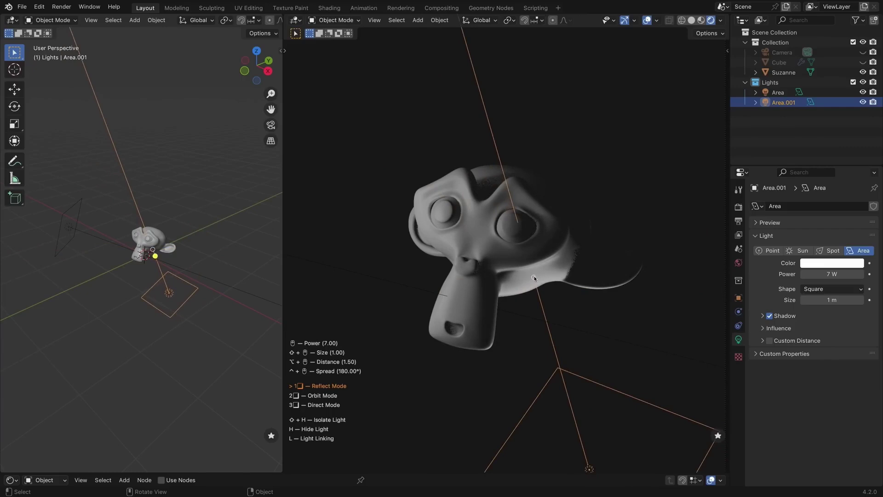
click(512, 280)
Add another area light via Light Operations and tune it to about 8.86 W and 1.55 m size.
right_click(485, 187)
mouse_move(485, 186)
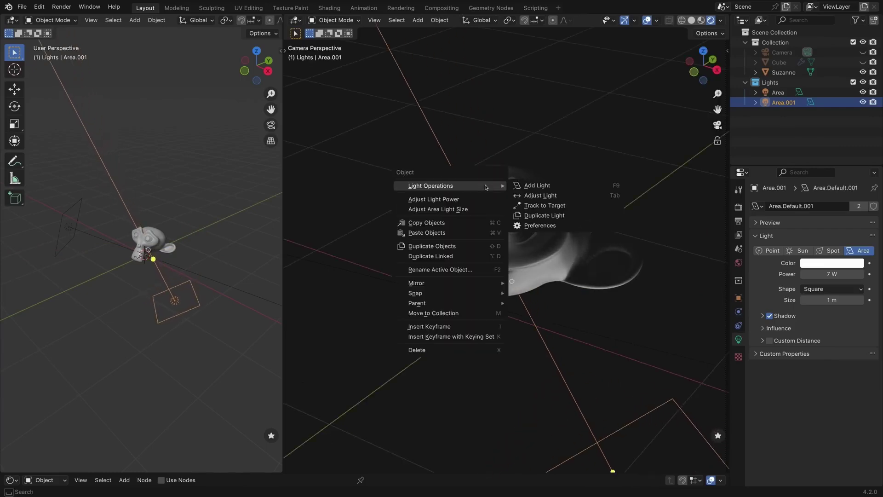
click(550, 186)
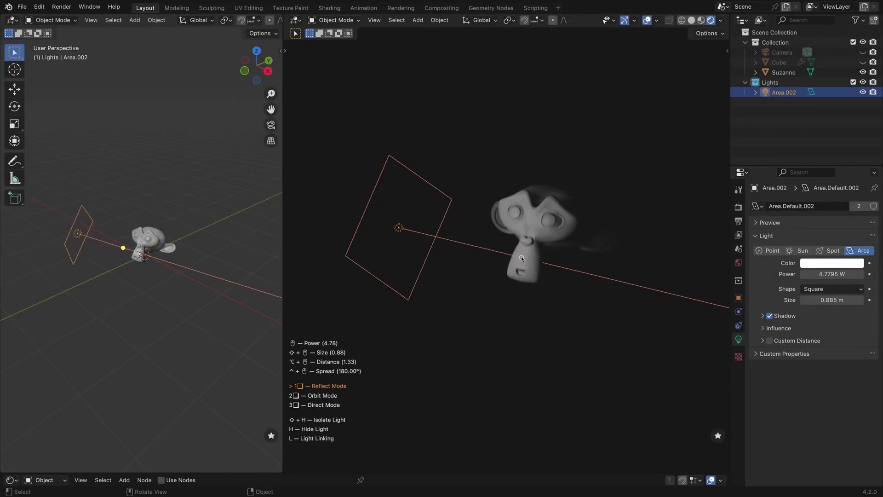
scroll(521, 256, down, 3)
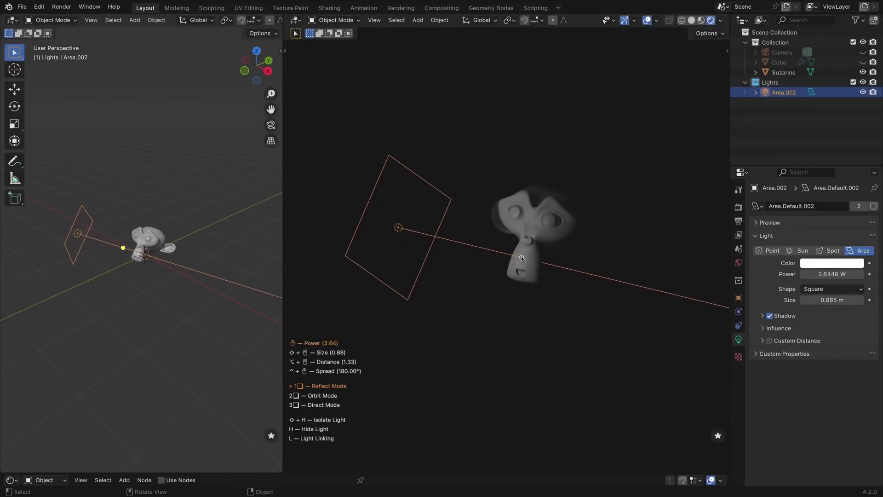
shift+scroll(520, 256, up, 5)
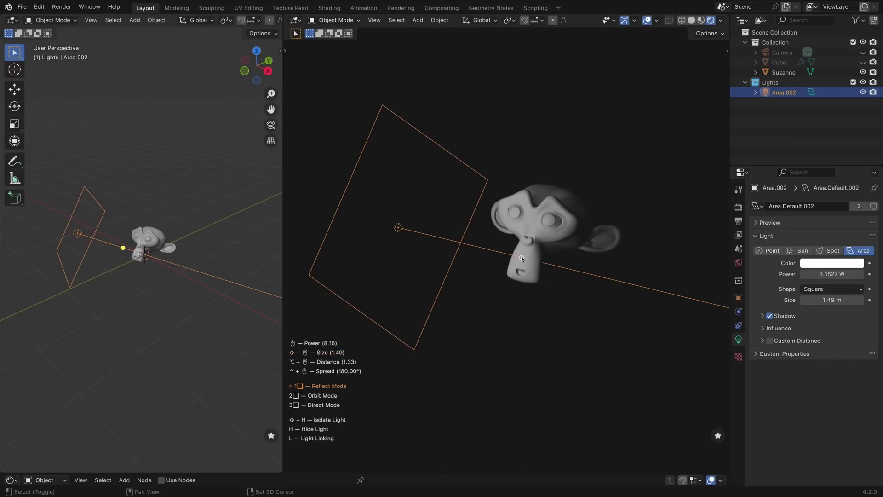
alt+scroll(521, 256, down, 4)
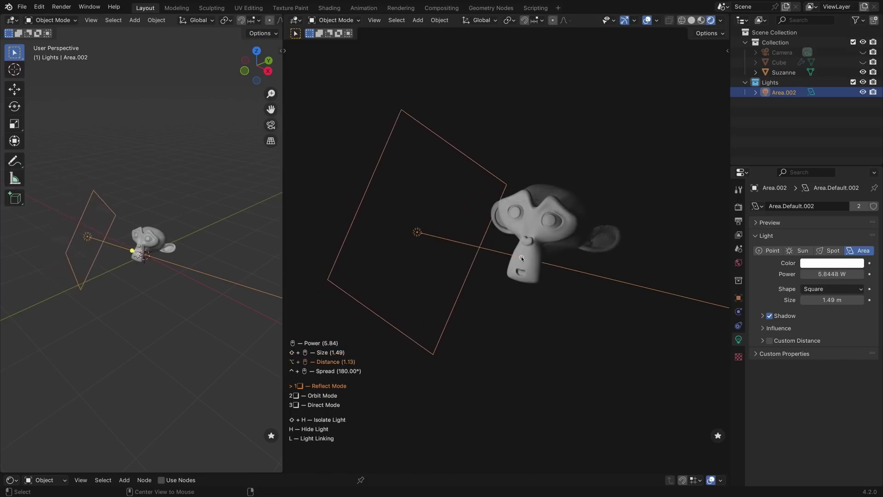
shift+scroll(520, 256, down, 3)
scroll(521, 256, down, 3)
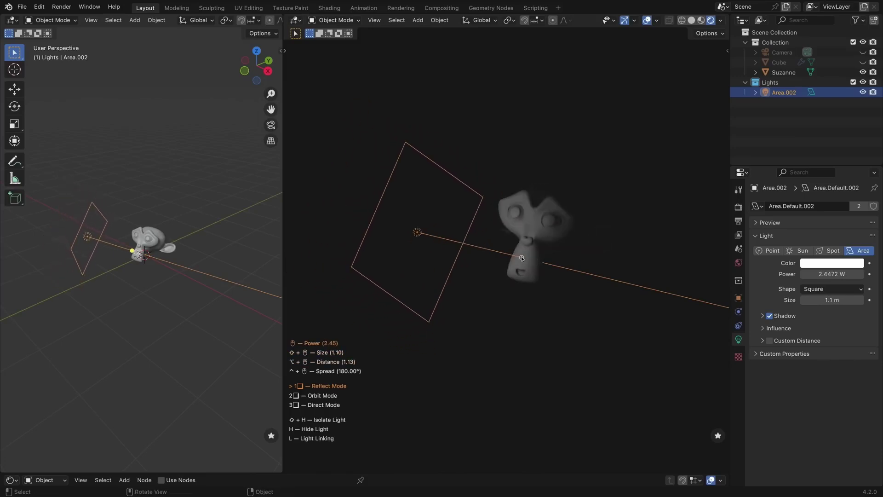
scroll(521, 257, up, 2)
alt+scroll(521, 257, up, 6)
shift+scroll(521, 257, up, 3)
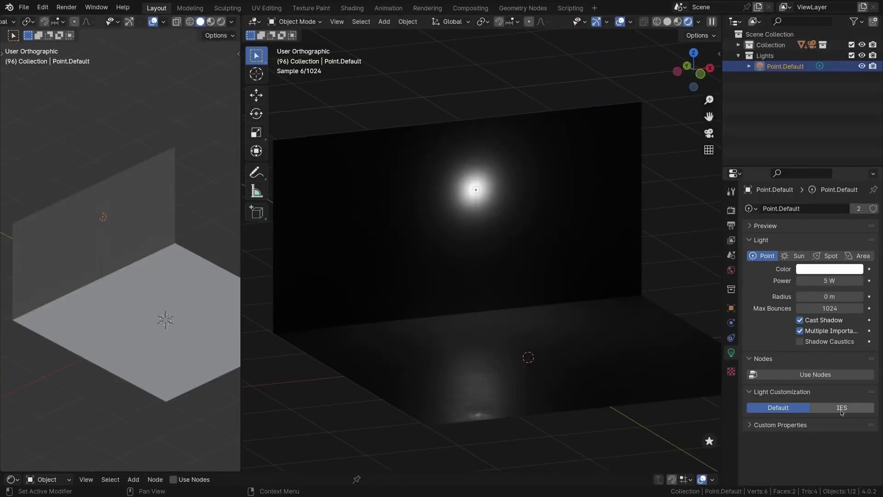
Switch the point light to IES mode and apply a cone-shaped IES profile.
click(836, 408)
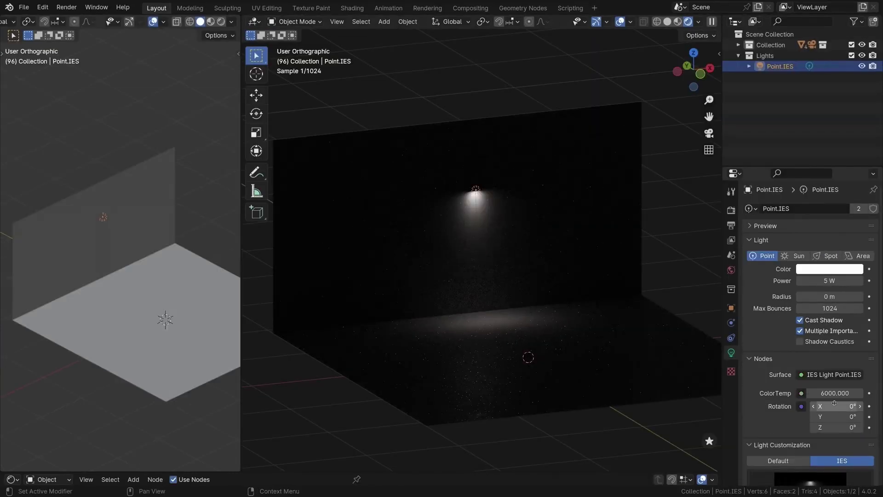
scroll(829, 423, down, 4)
click(826, 425)
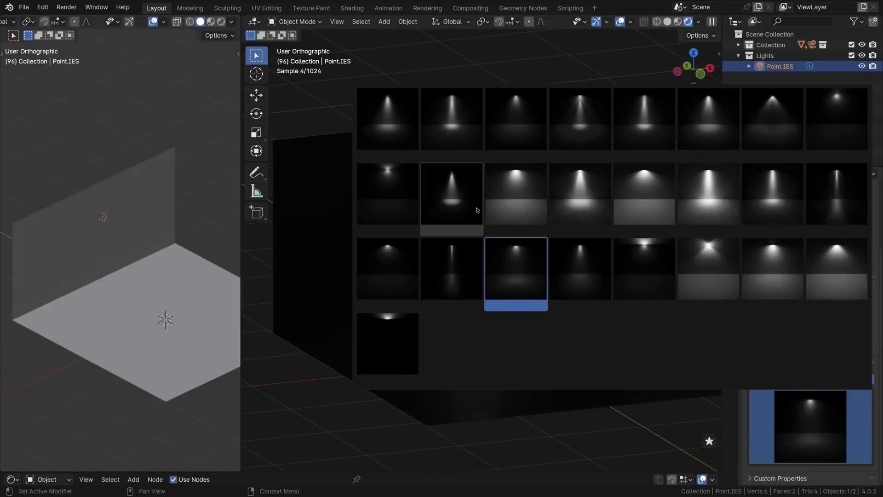
click(772, 124)
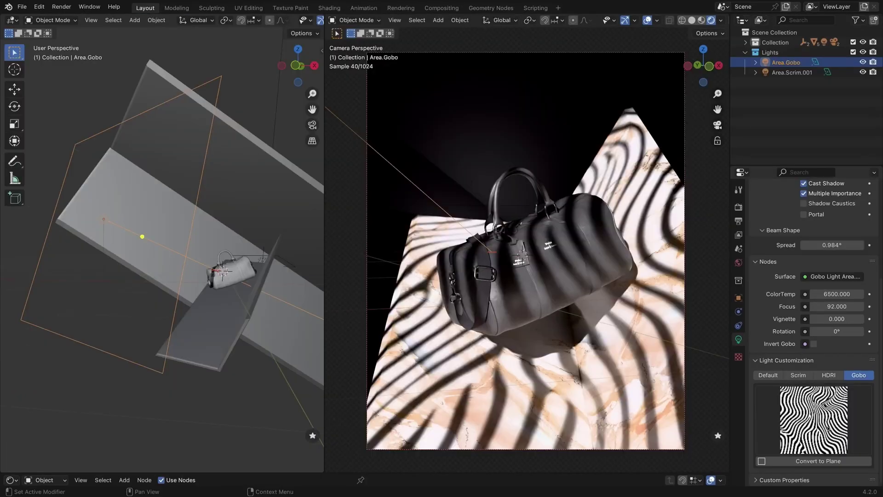
Try gobo textures on the gobo light, settling on a striped-shadow pattern, and preview an EXR image.
click(814, 420)
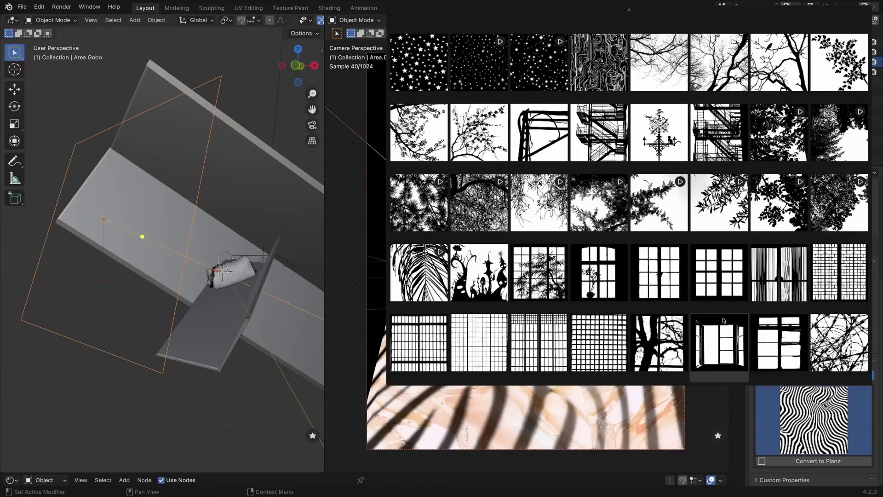
scroll(634, 165, up, 5)
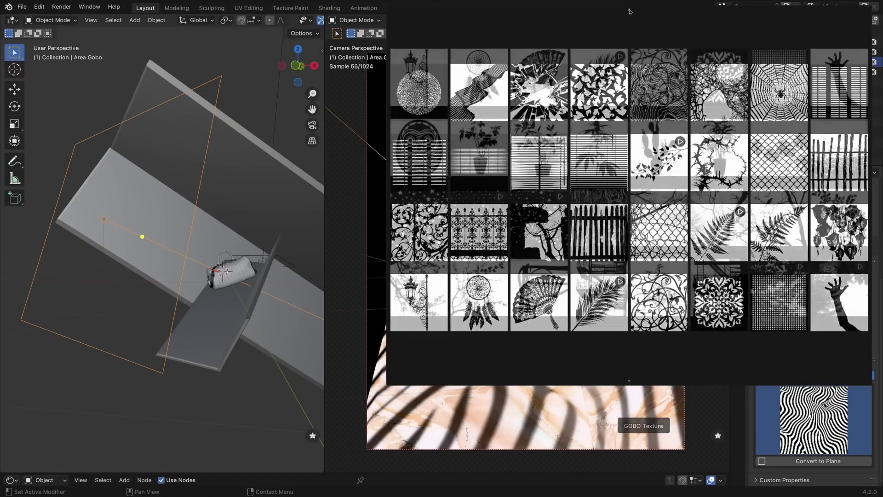
click(720, 224)
click(813, 419)
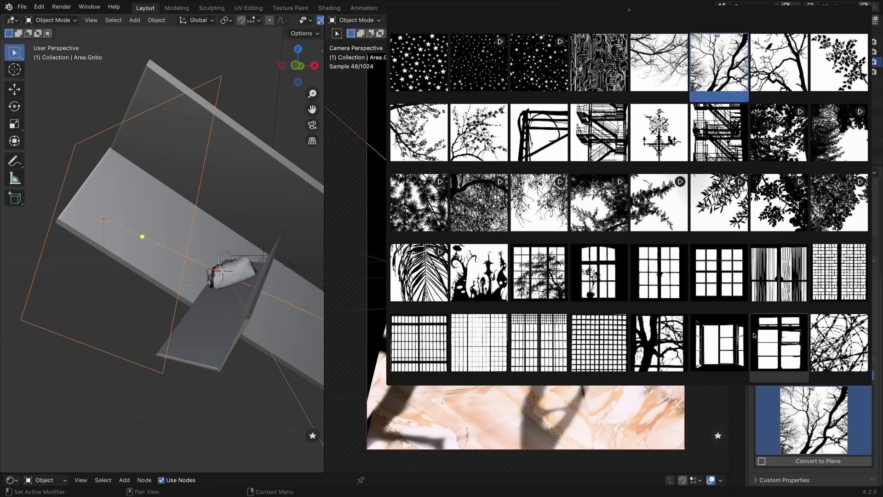
click(624, 137)
click(814, 420)
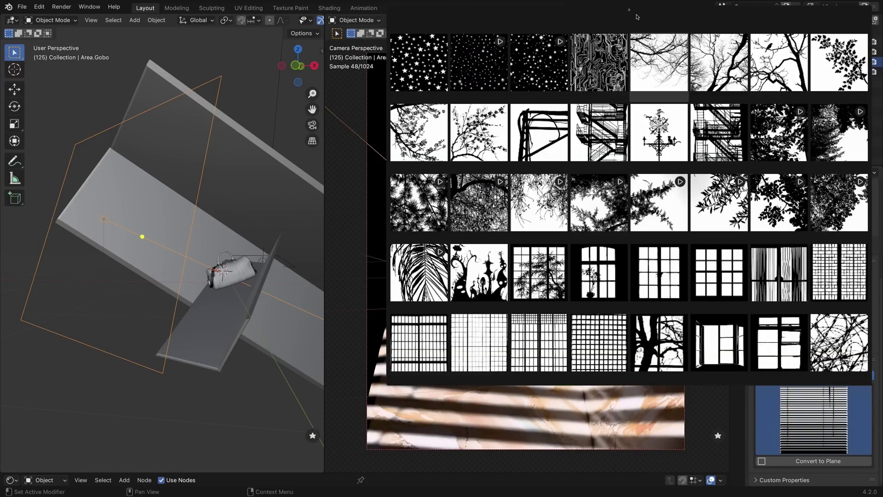
scroll(617, 195, up, 2)
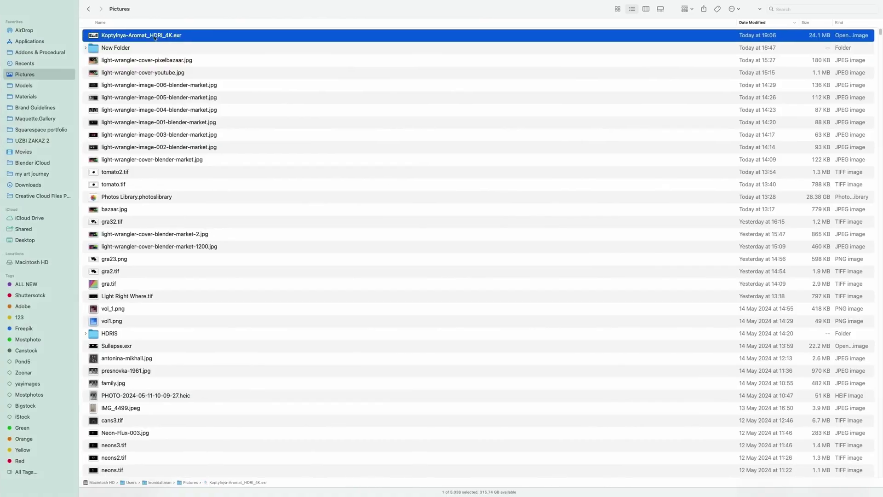
key(space)
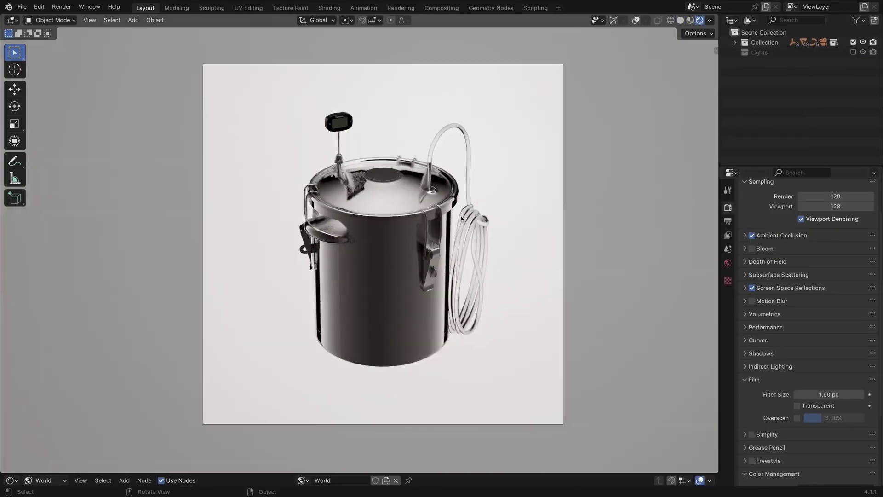
Orbit around the pot and enable Transparent under Film in Render Properties.
middle_drag(608, 216, 700, 135)
click(710, 128)
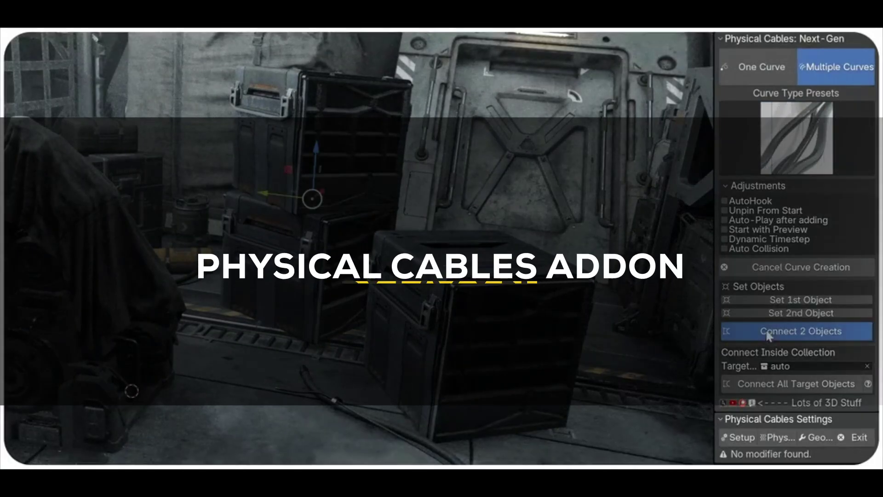
Connect the two crates with Physical Cables and adjust geometry, spiral and steel-ring settings.
click(767, 334)
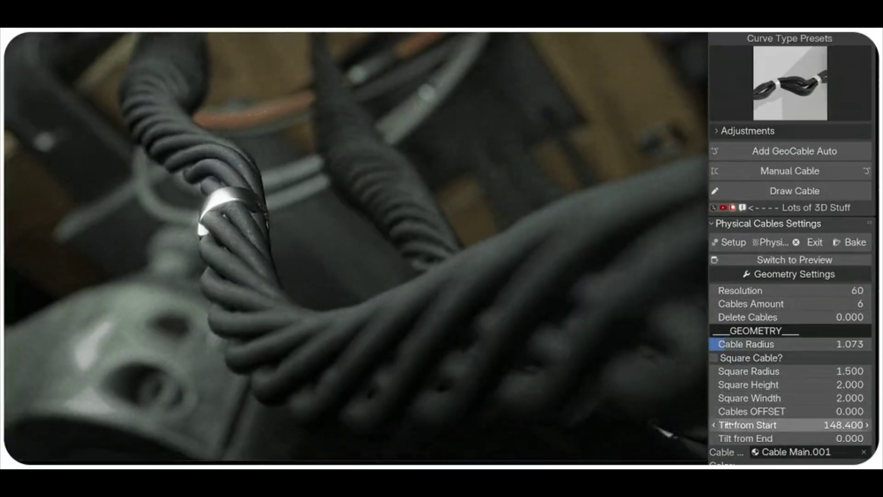
scroll(790, 276, down, 5)
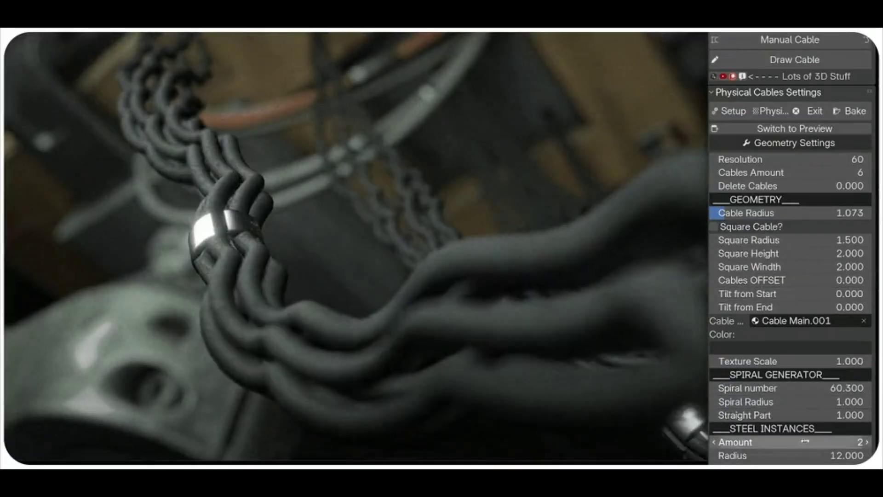
scroll(789, 276, down, 2)
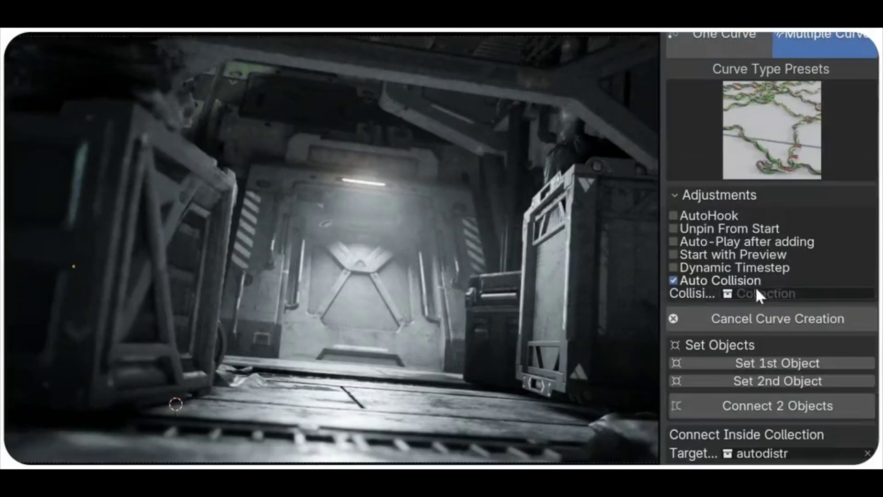
scroll(755, 286, down, 10)
scroll(770, 248, up, 10)
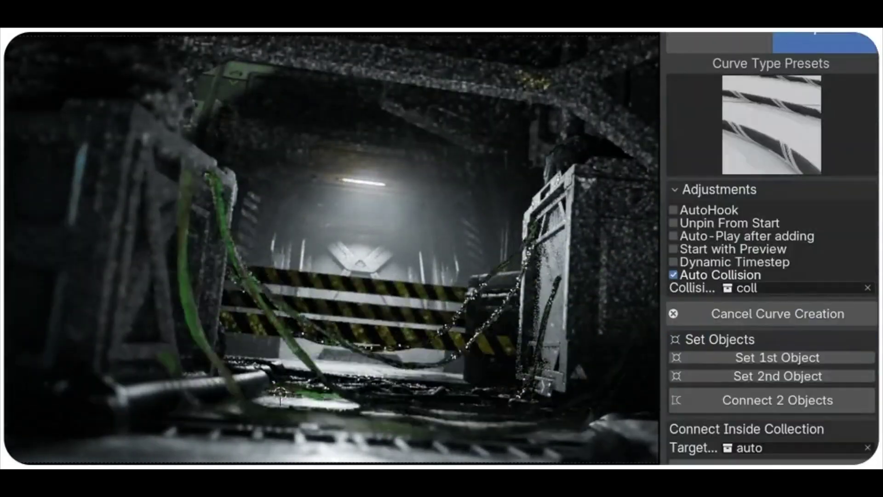
Apply the Cable 4 preset and draw a cable curve down the side of the padded barrel.
click(535, 202)
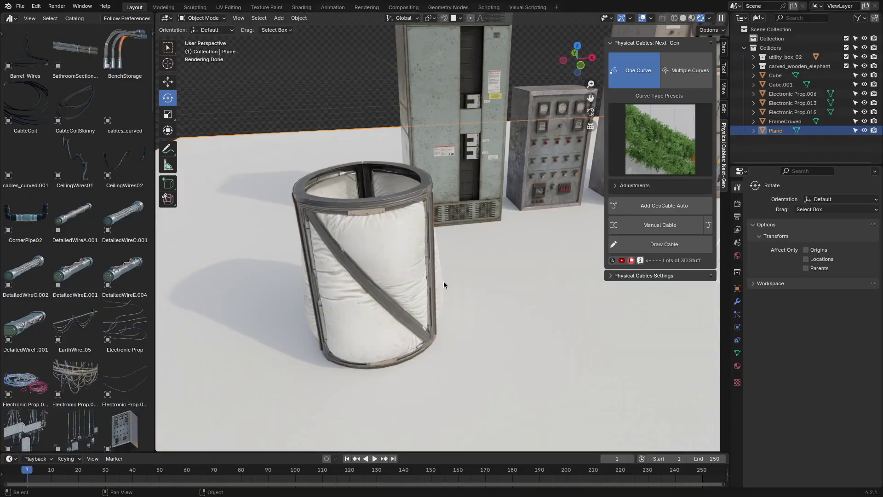
drag(414, 211, 501, 385)
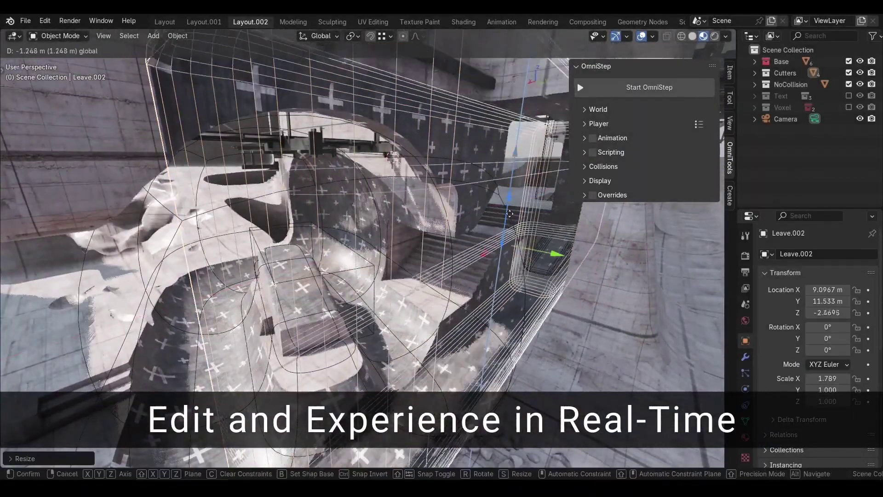
Move Leave.002 down and stretch it along X, then start OmniStep first-person navigation.
drag(514, 175, 510, 217)
click(635, 86)
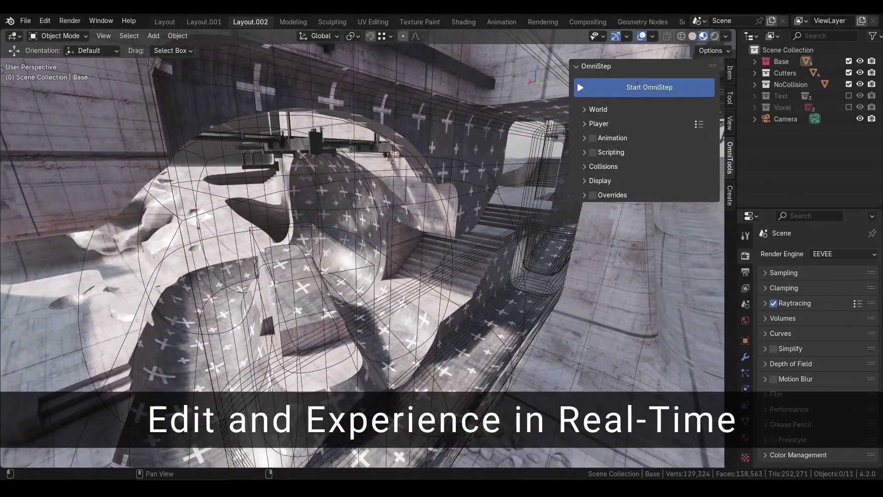
Move forward through the concrete passage, then fly up past the scaffolding toward the clouds.
key(w)
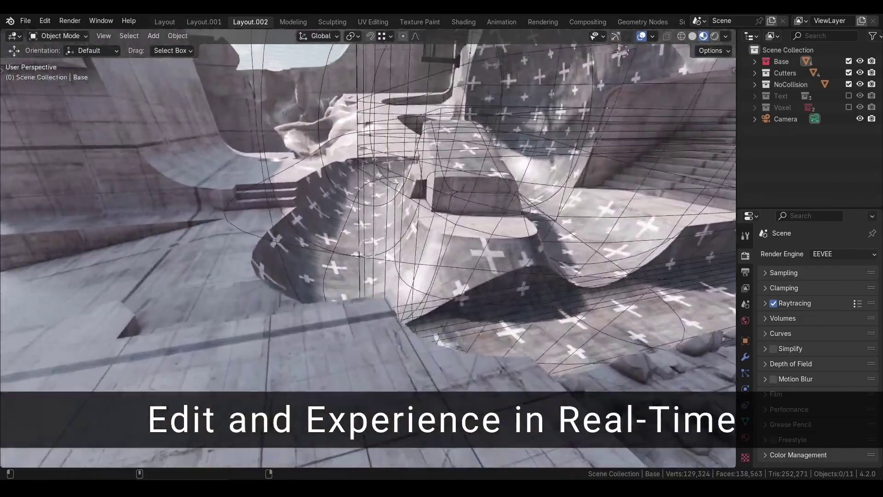
key(w)
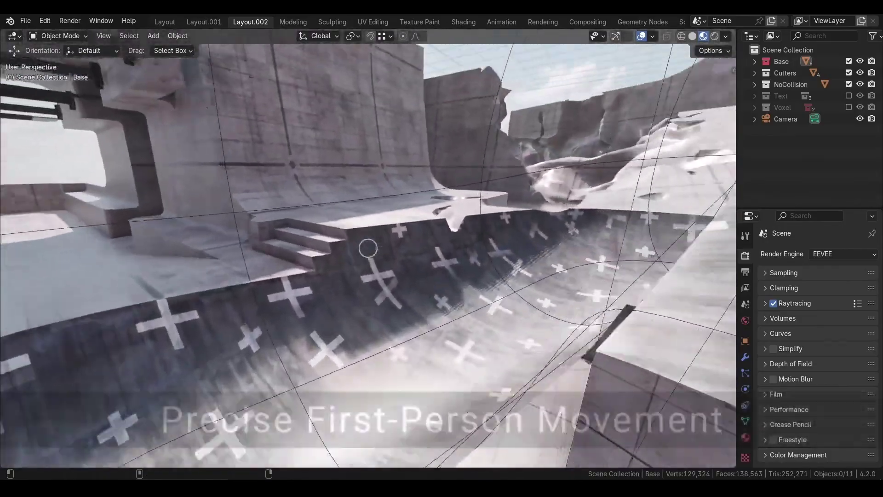
key(w)
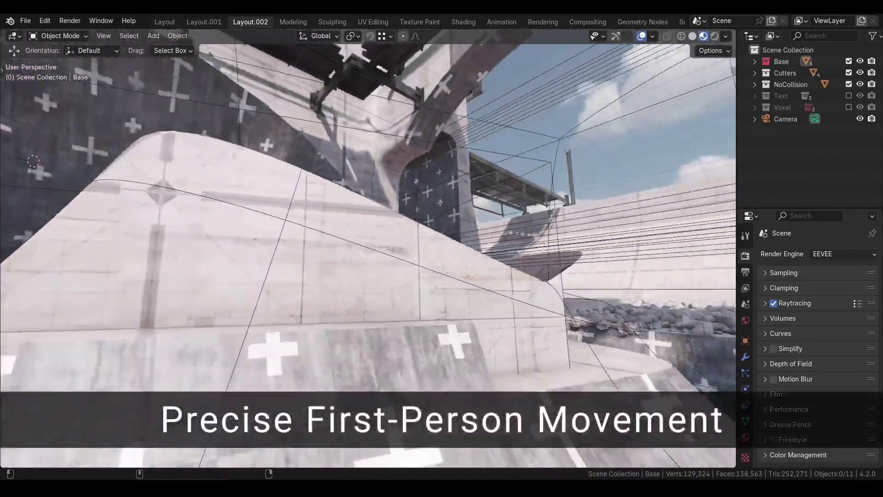
key(w)
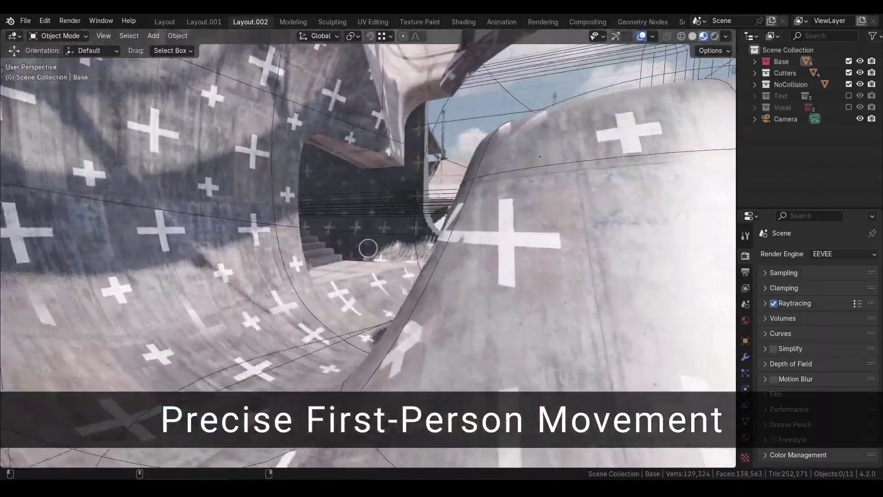
key(w)
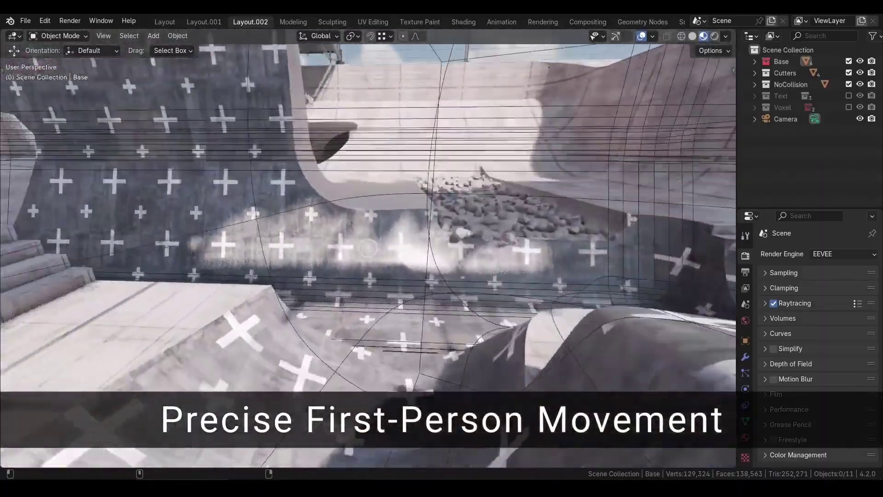
key(w)
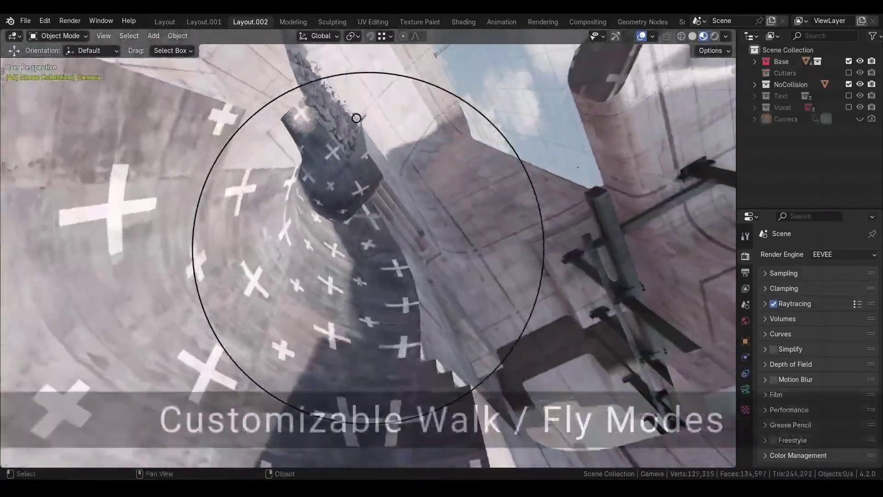
key(w)
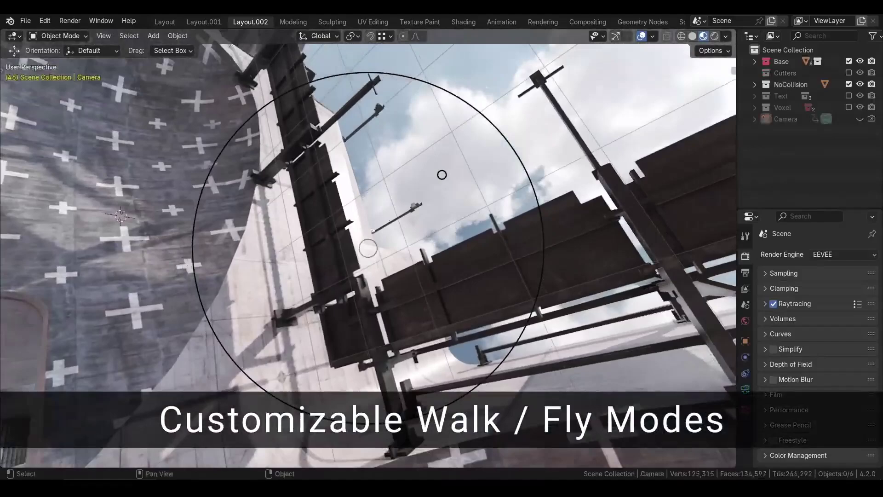
key(w)
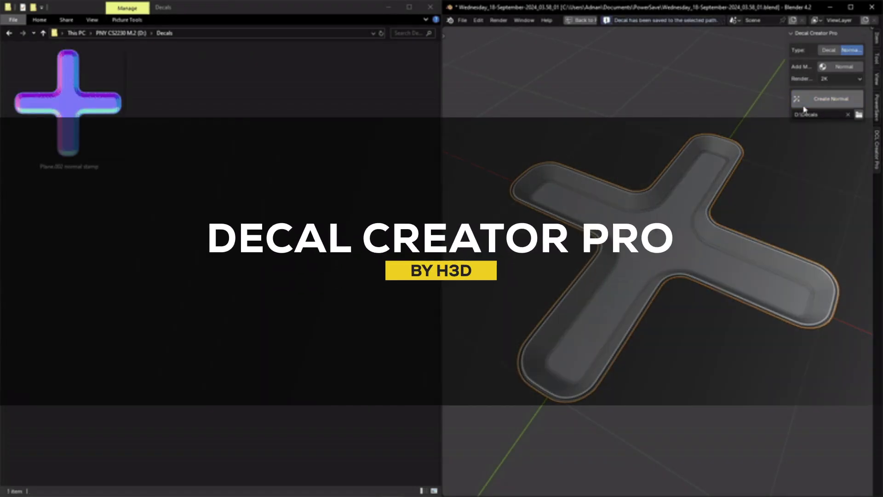
Preview the Plane.002 normal stamp image and add a Mix node to the material.
double_click(112, 89)
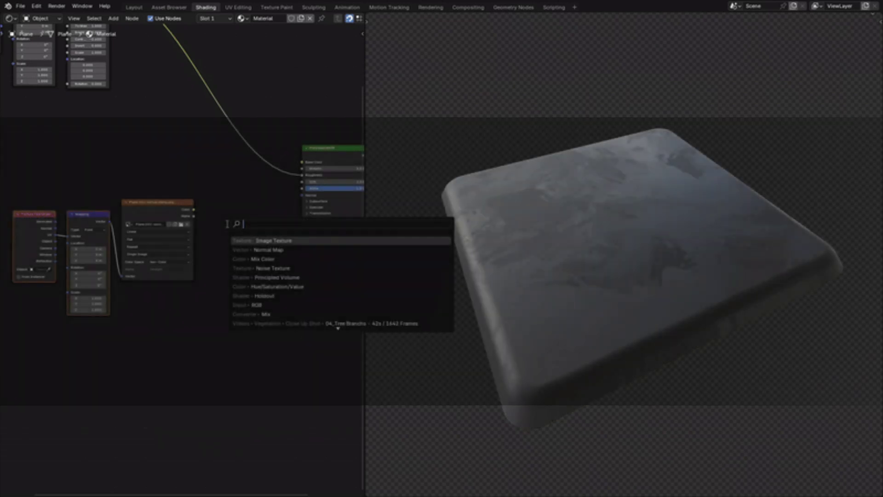
text(mix)
key(Return)
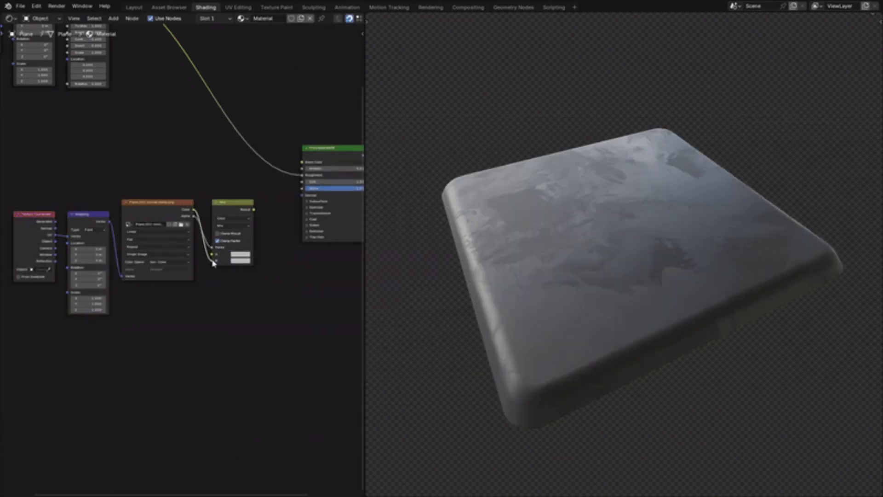
Add a Normal Map node, wiring Mix into its Color and its output into the shader's Normal.
key(shift+a)
text(normal)
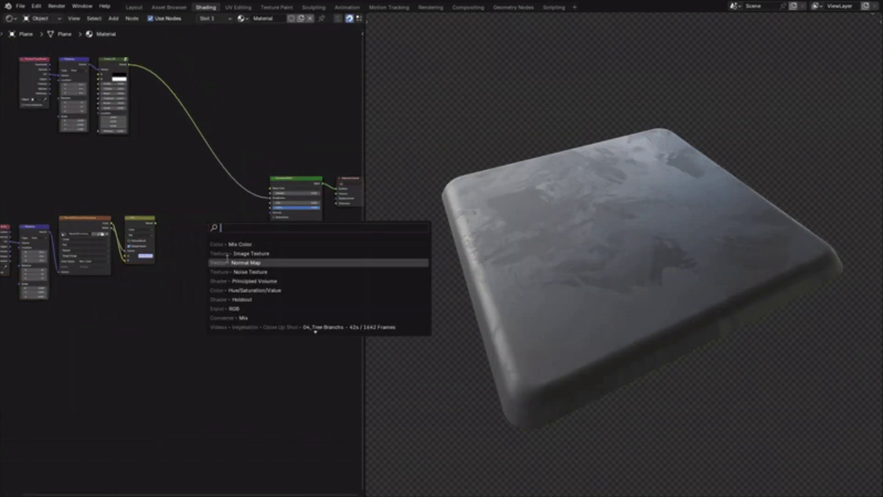
key(Return)
scroll(144, 213, up, 3)
drag(131, 190, 165, 230)
middle_drag(221, 221, 83, 253)
drag(86, 226, 215, 205)
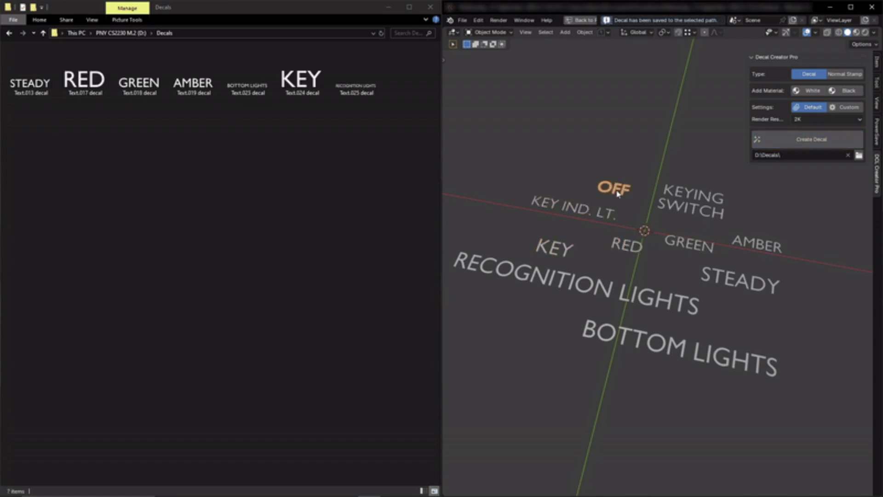
Display the Decals folder contents as extra large icons.
right_click(300, 167)
mouse_move(317, 169)
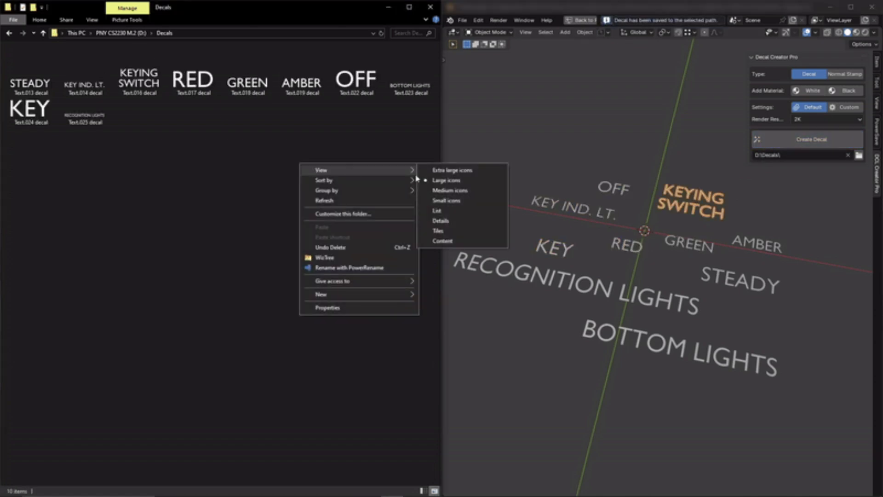
click(460, 170)
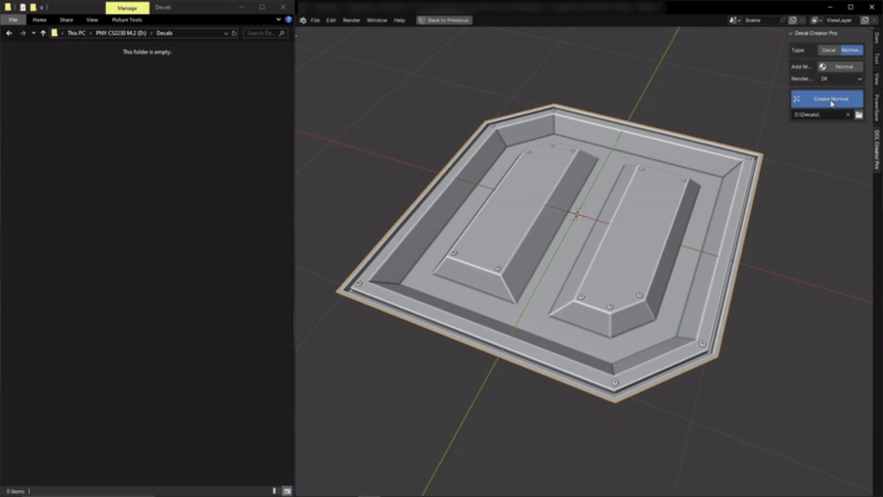
In Edit Mode, add a plane to the plate mesh and scale it up.
middle_drag(775, 238, 744, 207)
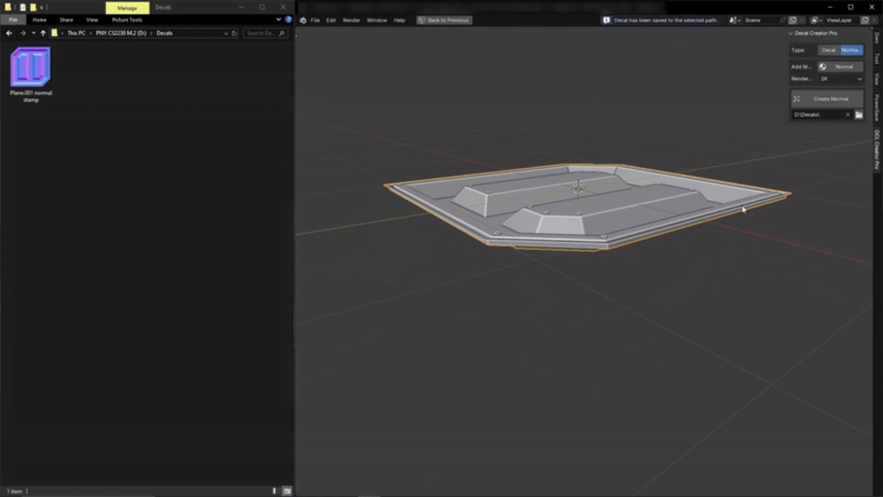
key(Tab)
key(shift+a)
click(760, 247)
key(s)
click(774, 243)
Move the plane beneath the plate, leave Edit Mode, and compare the two normal stamp images.
middle_drag(774, 243, 646, 208)
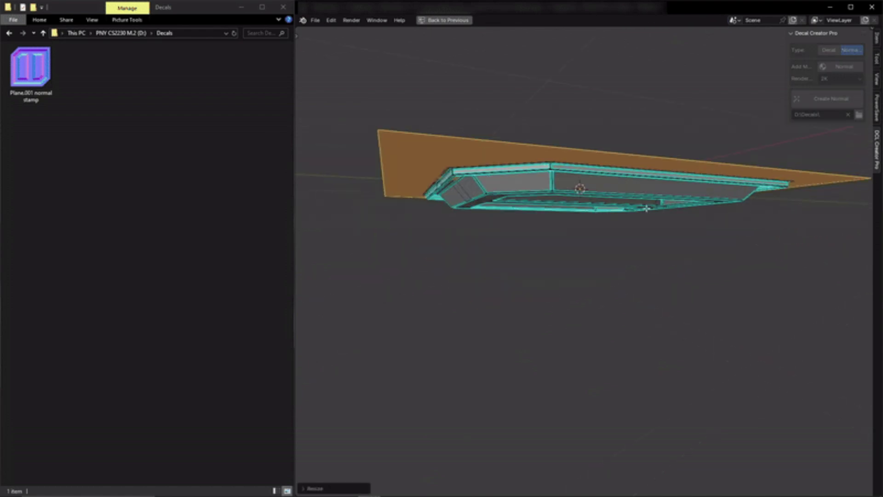
key(g)
click(549, 225)
middle_drag(549, 226, 833, 293)
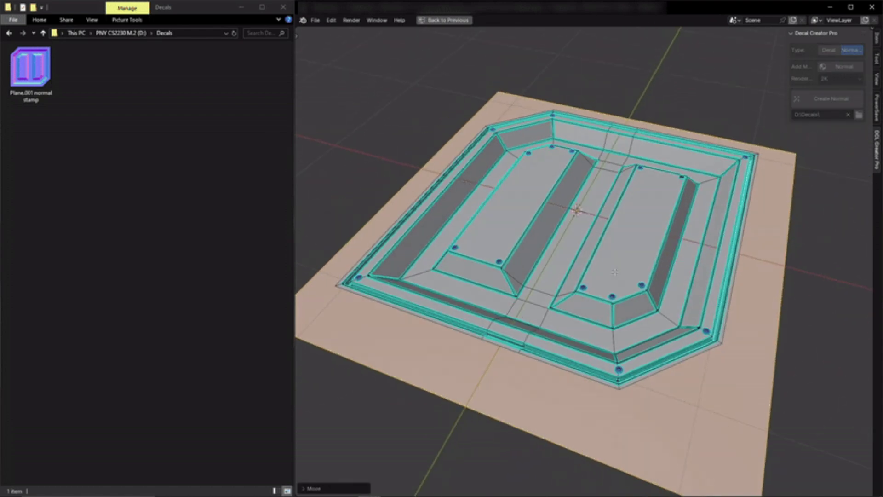
key(Tab)
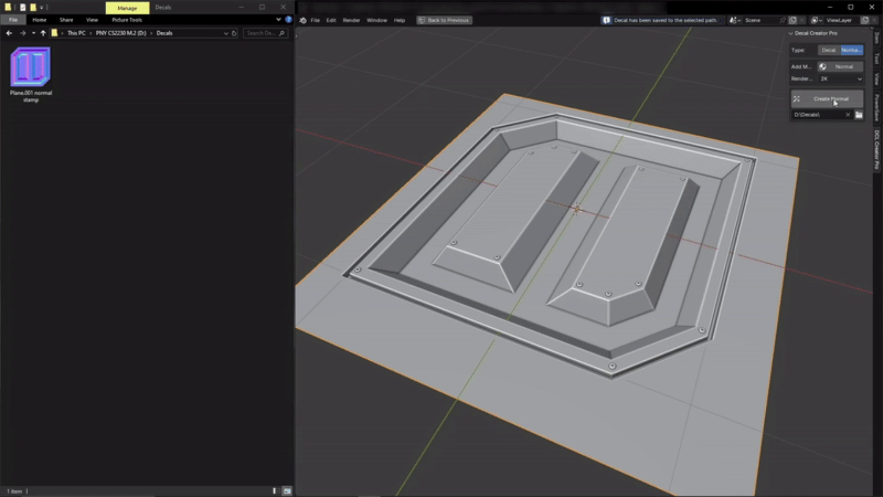
double_click(87, 74)
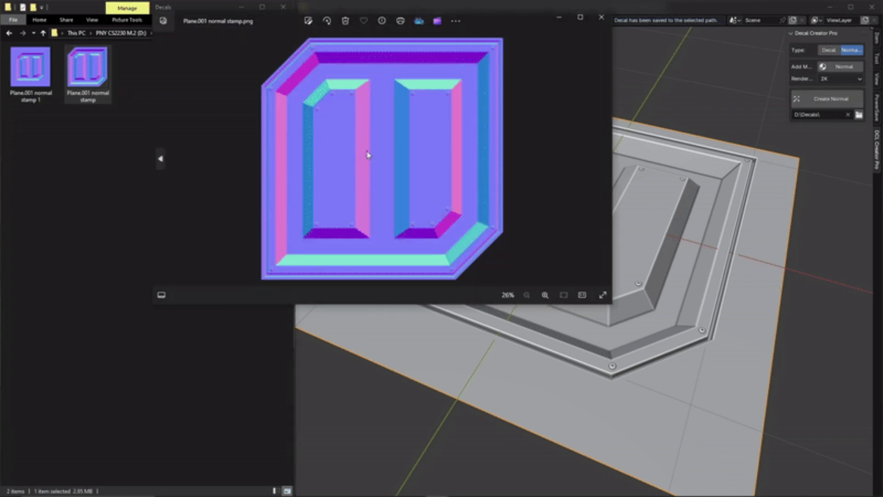
key(Left)
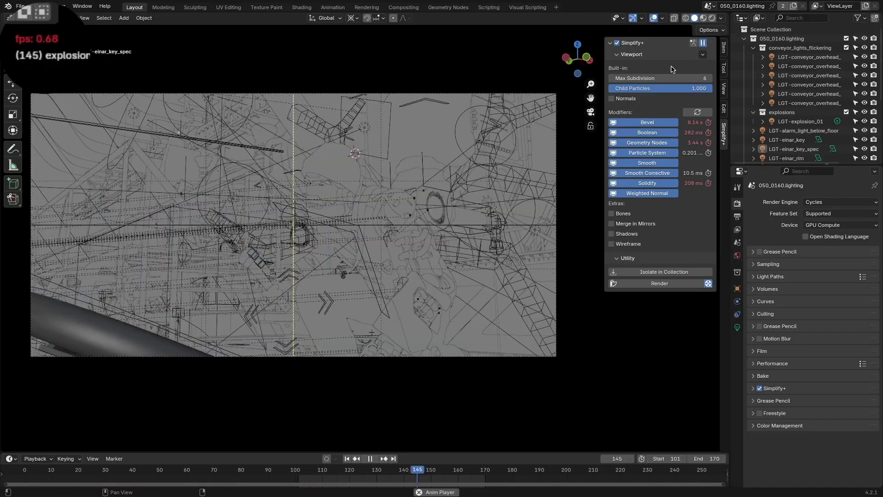
Turn off Geometry Nodes in the viewport and remove Surface Deform from the Simplify+ list.
click(657, 143)
click(702, 54)
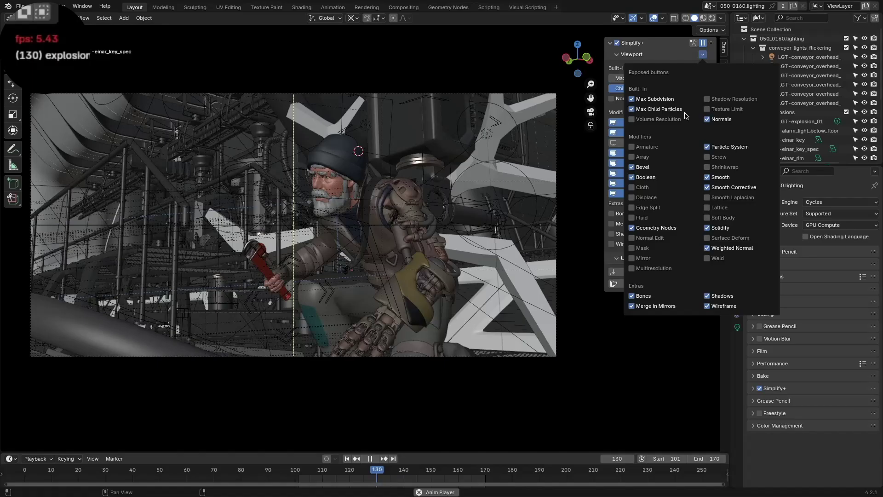
click(707, 238)
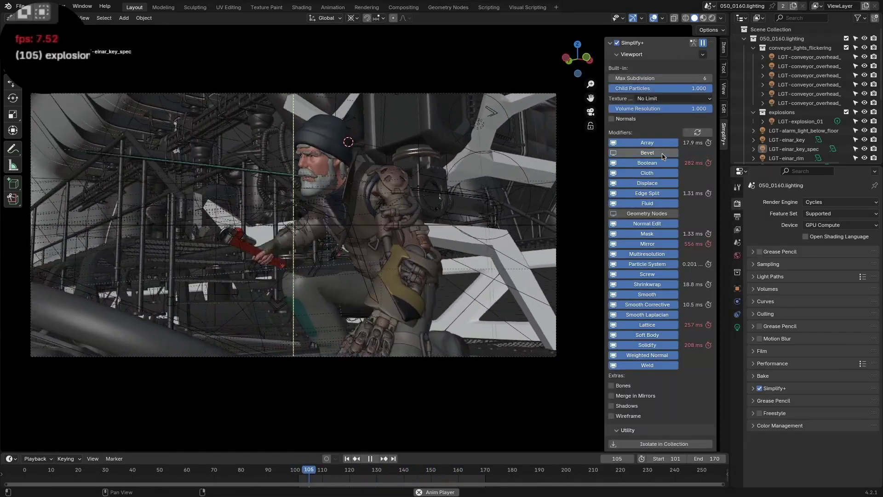
Disable the Boolean, Mirror, Lattice, Solidify and Array modifiers in the viewport.
click(662, 163)
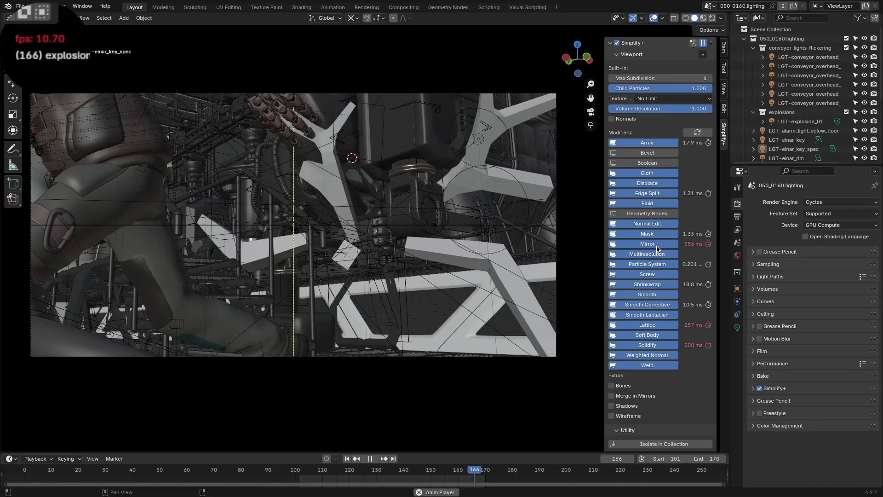
click(657, 244)
click(651, 324)
click(651, 345)
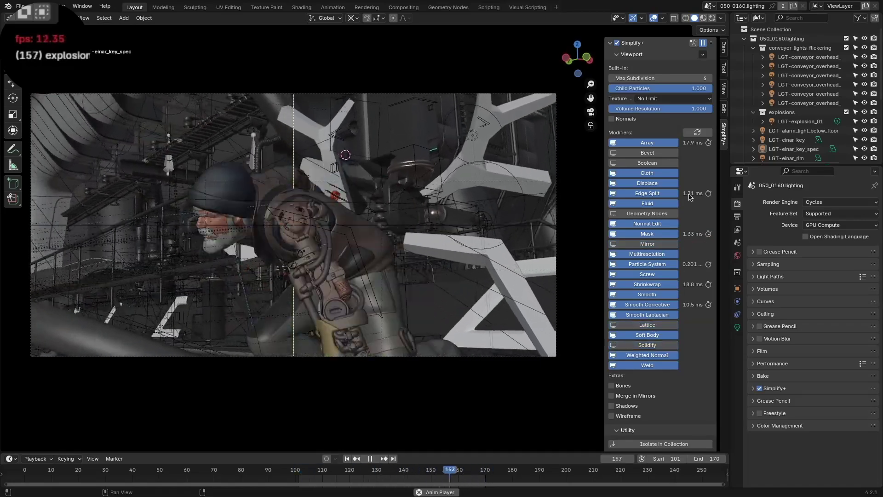
click(647, 143)
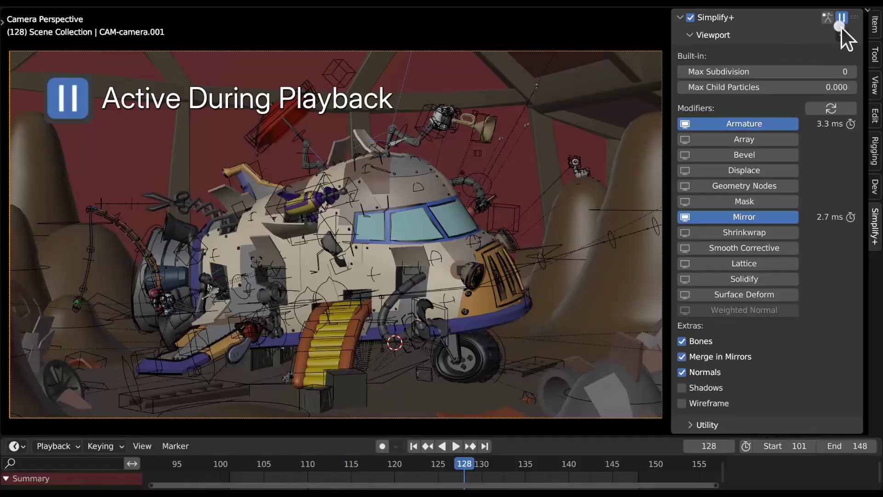
Play and stop the animation, then return RIG-arm_glove.003 from Pose Mode to Object Mode.
click(454, 445)
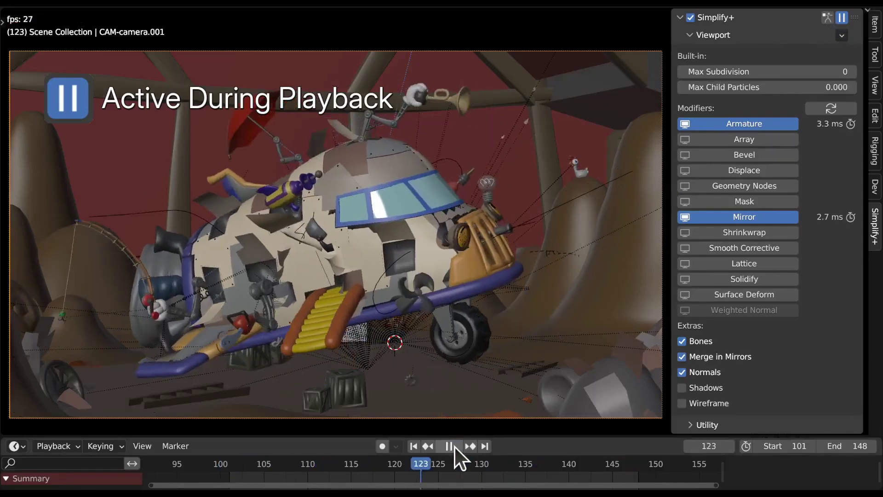
click(455, 446)
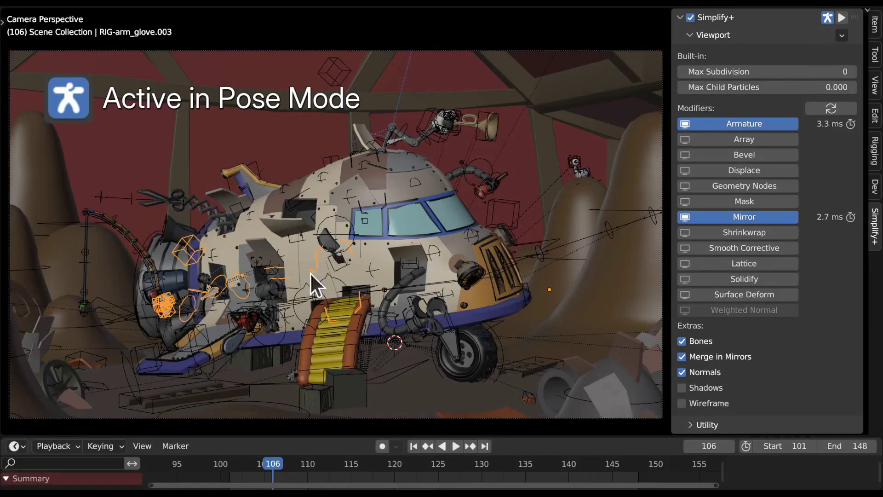
click(268, 307)
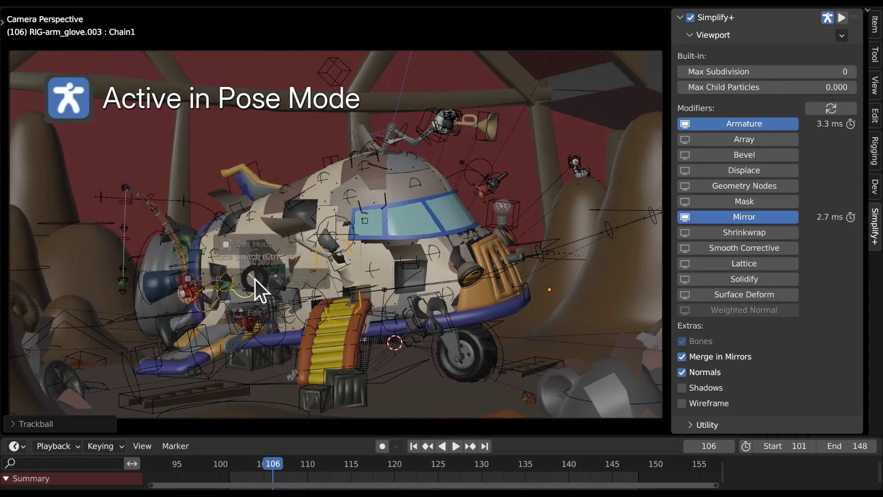
key(ctrl+Tab)
click(157, 282)
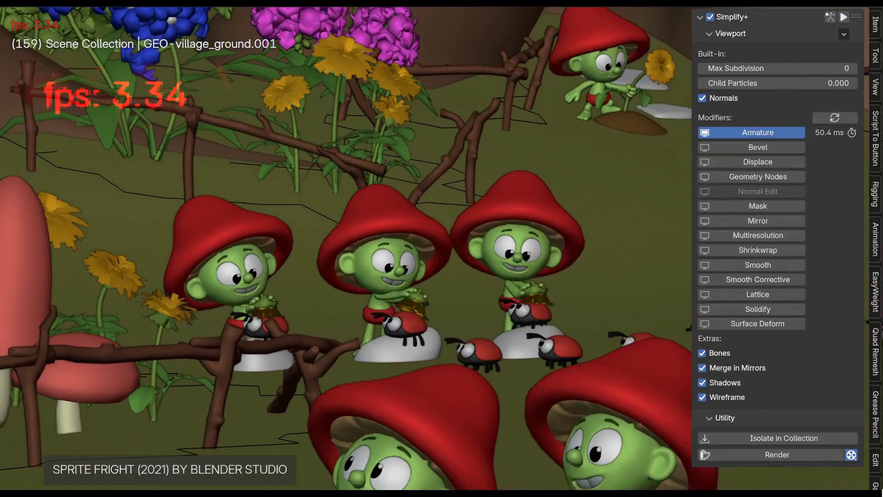
Isolate the three box-selected mushroom characters in their own collection and replay the animation.
key(space)
drag(138, 203, 598, 354)
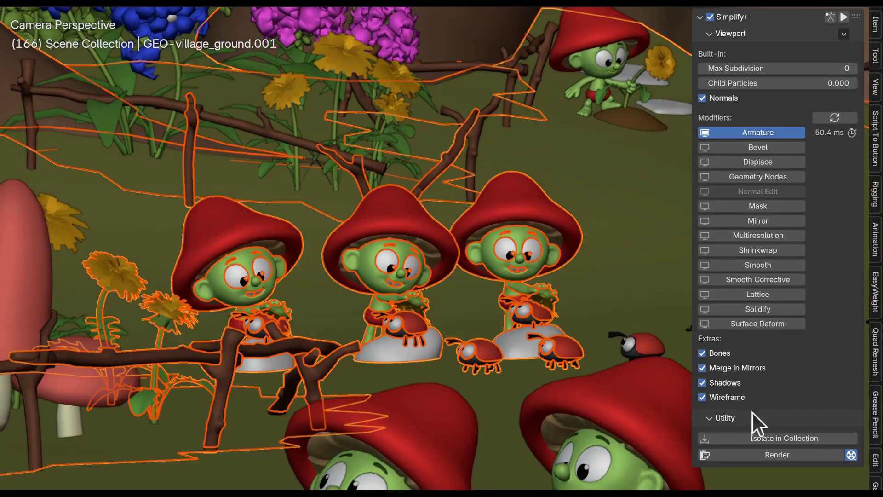
click(753, 435)
key(space)
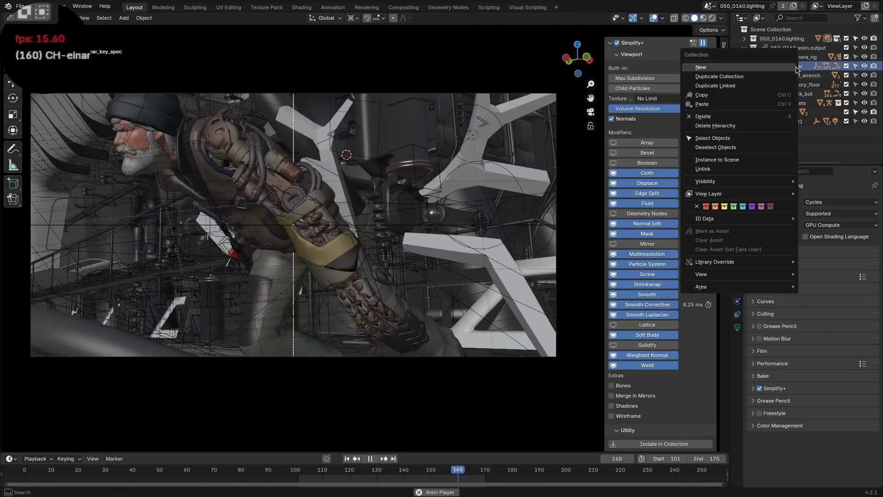
Select the old mechanic's collection objects and isolate him, hiding the background.
click(713, 138)
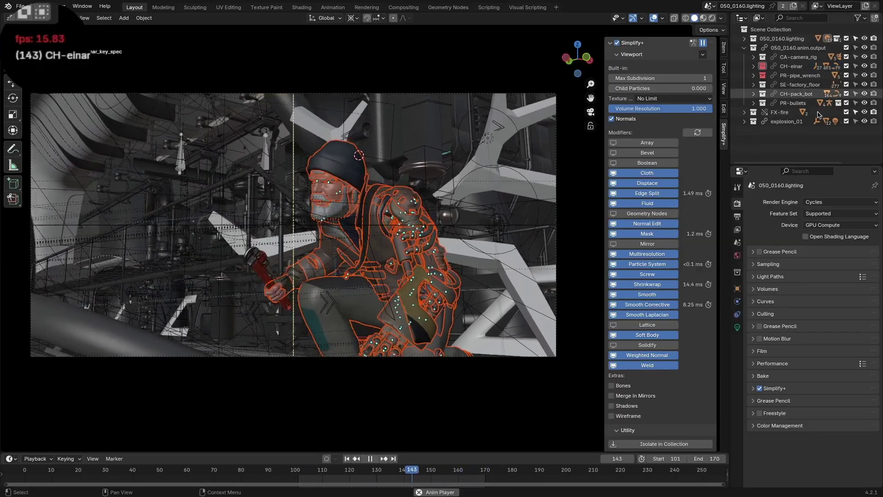
scroll(676, 424, down, 1)
click(672, 432)
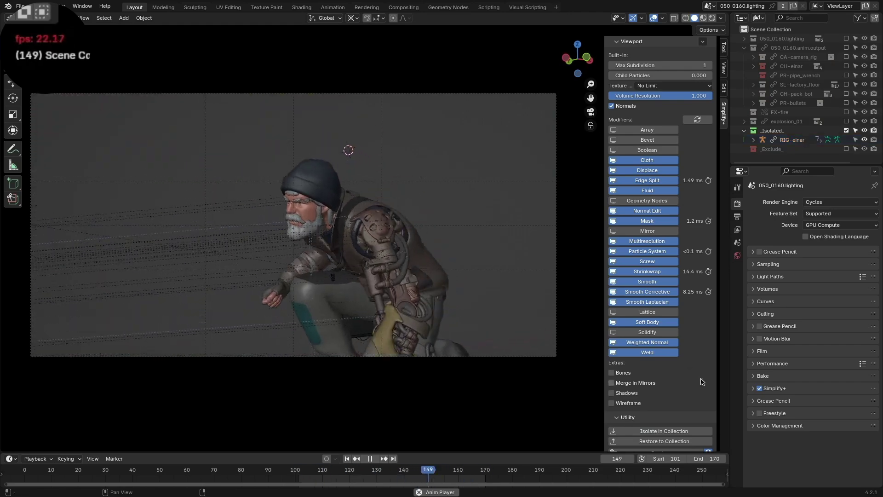
scroll(701, 382, down, 1)
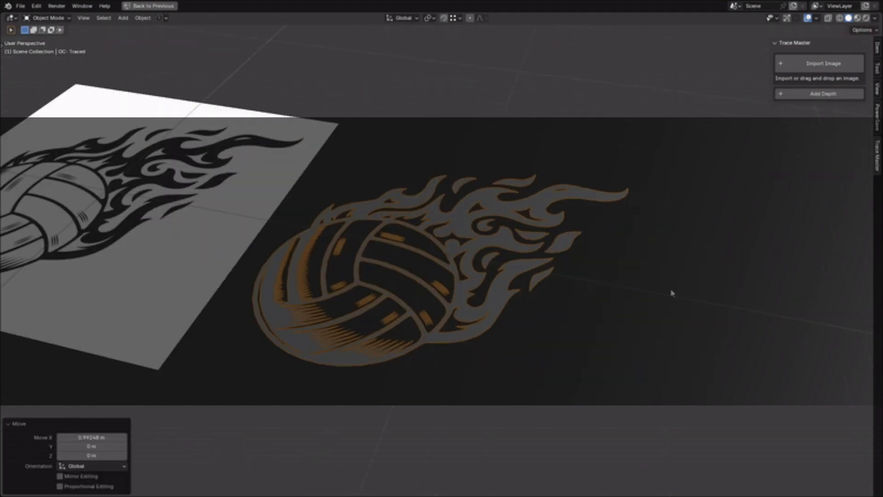
Auto-smooth the traced object and trace the tree image into a mesh.
click(569, 216)
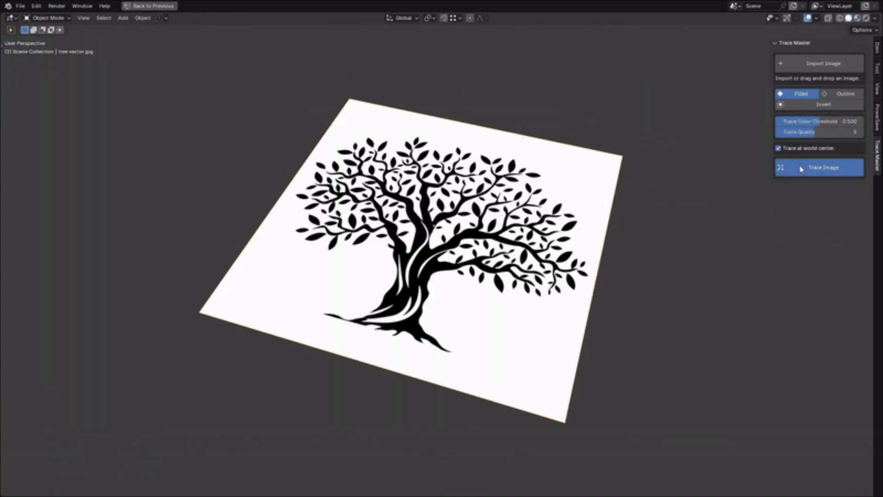
click(801, 167)
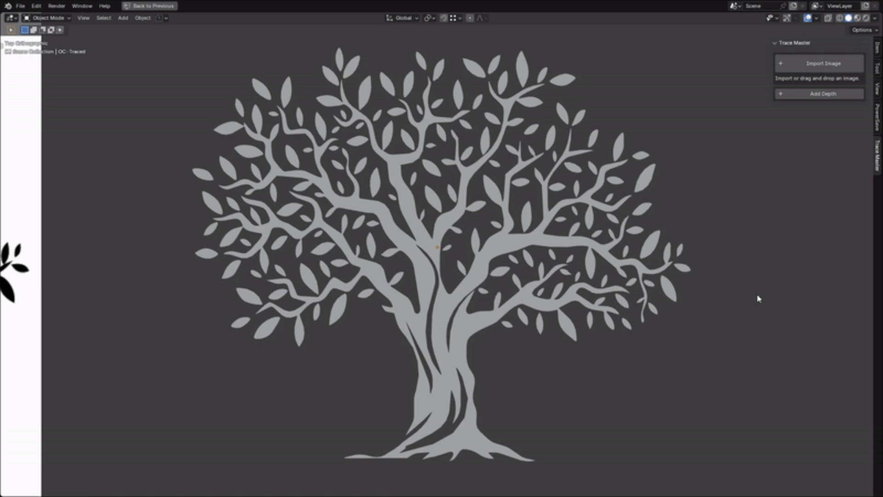
click(817, 168)
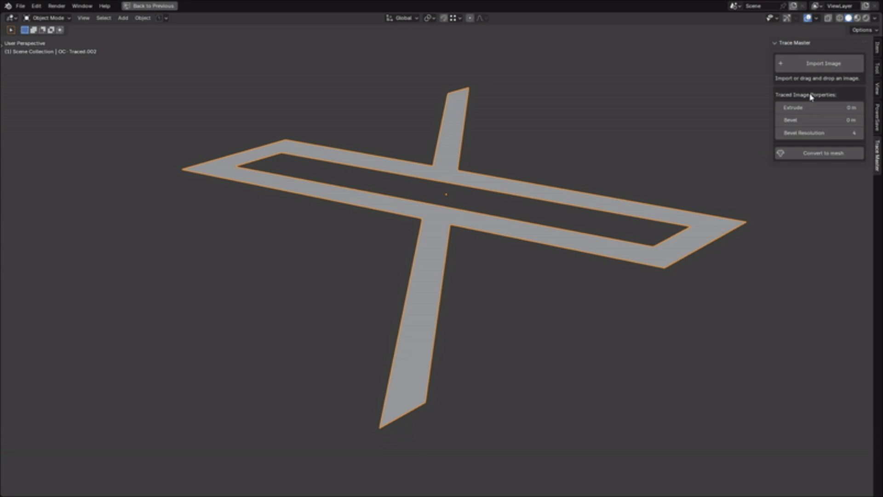
Extrude the X to about 0.044 m, convert it to a mesh and shade it auto smooth.
drag(811, 107, 825, 120)
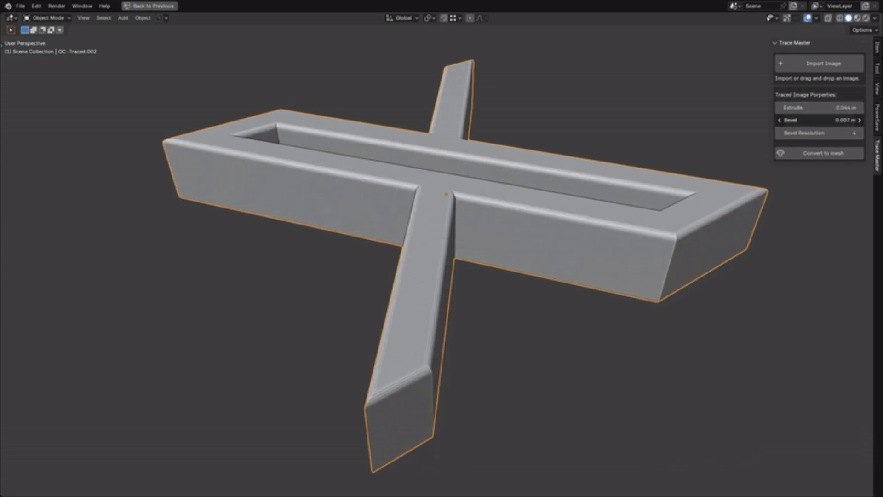
click(823, 153)
right_click(729, 198)
click(730, 198)
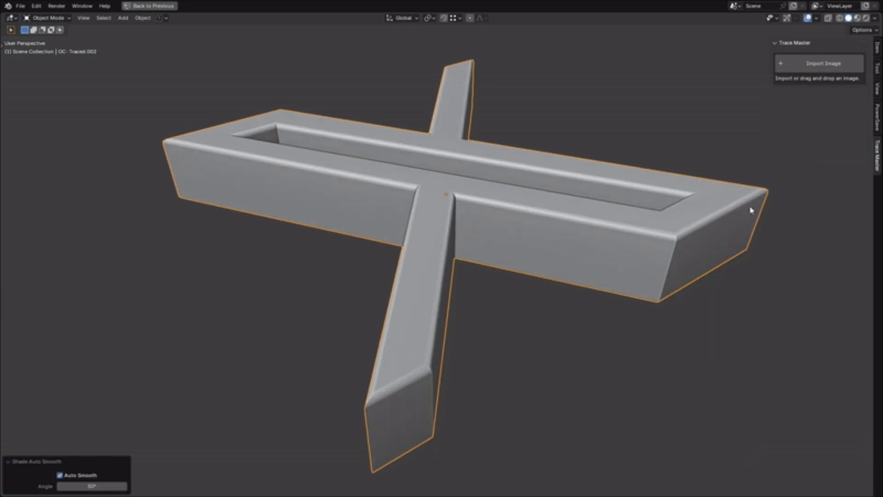
click(808, 265)
scroll(761, 356, down, 5)
middle_drag(715, 385, 727, 385)
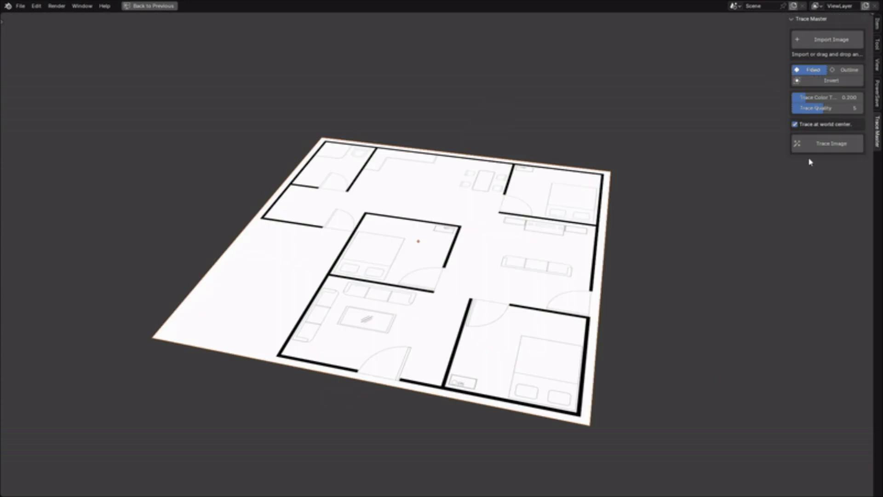
Trace the floor plan image and raise its walls to 0.114 m.
click(826, 144)
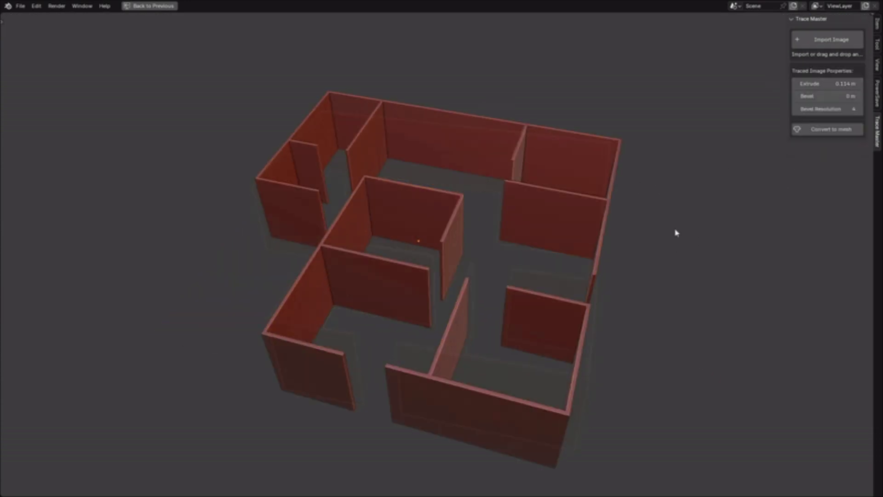
mouse_move(676, 232)
middle_down()
mouse_move(652, 244)
mouse_move(688, 230)
middle_up()
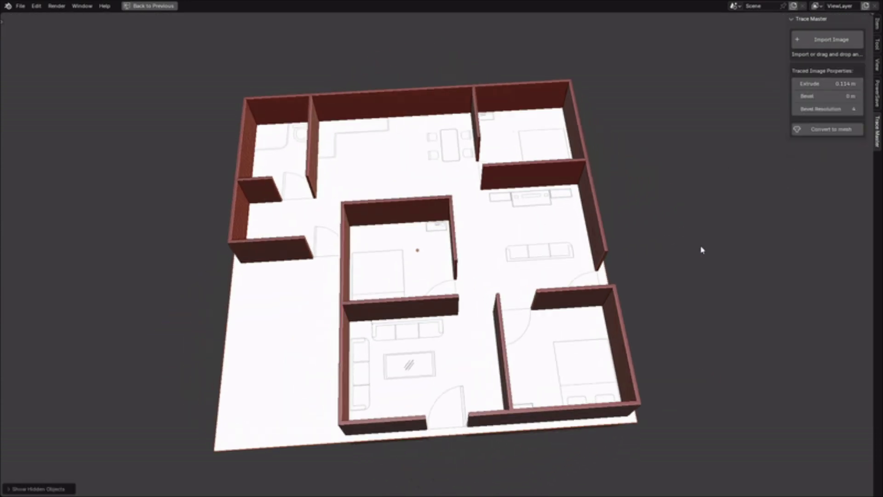
middle_drag(702, 249, 455, 234)
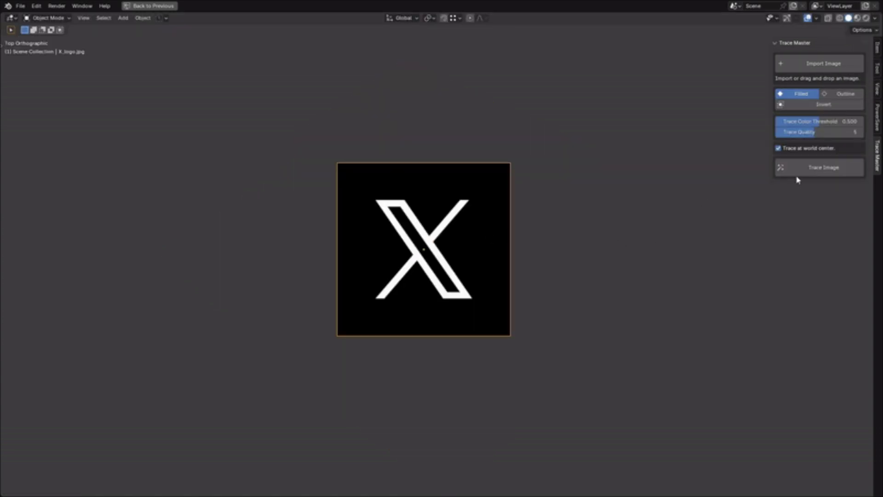
Trace the X logo into filled, outline and inverted copies placed beside, above and below it.
click(799, 173)
click(493, 211)
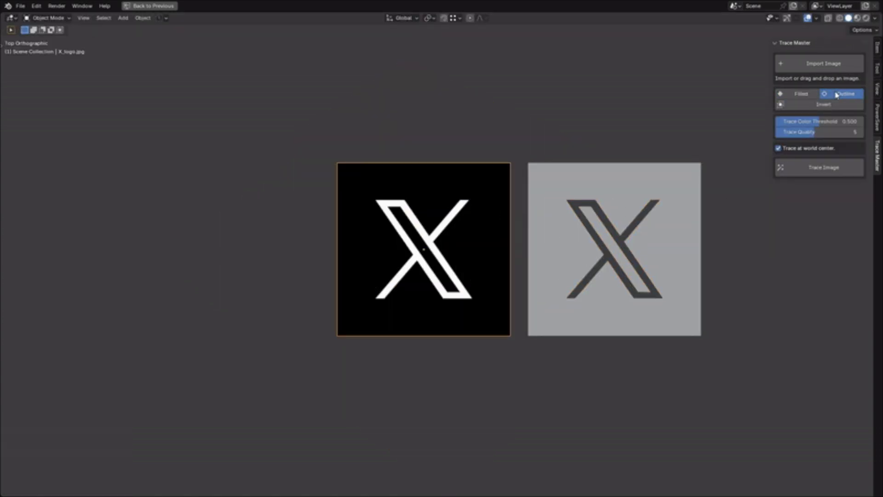
click(408, 200)
click(418, 201)
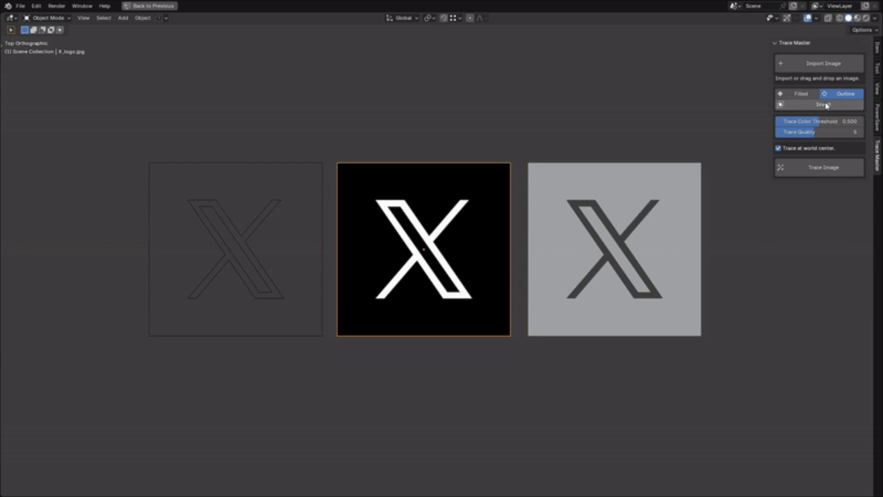
click(820, 168)
click(593, 122)
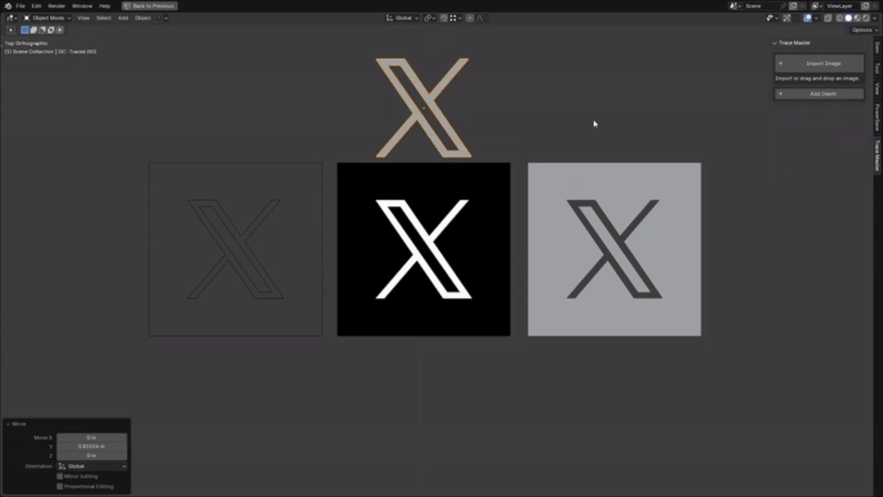
click(503, 182)
click(821, 165)
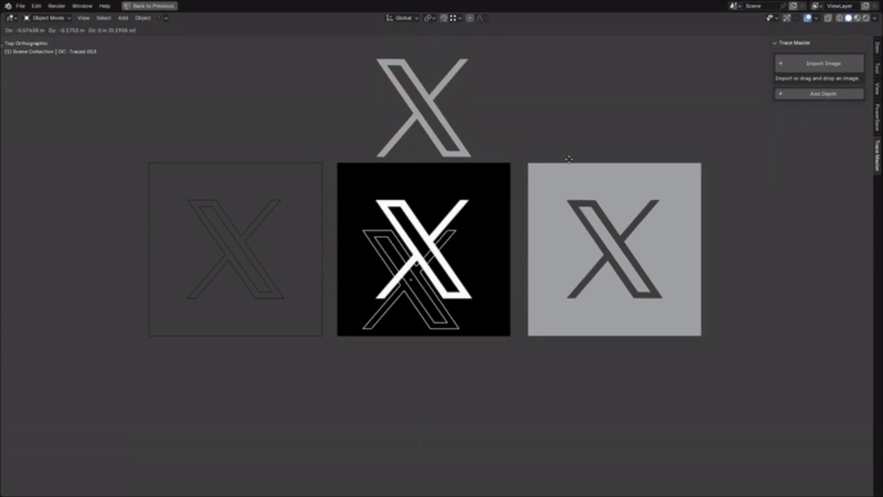
click(560, 273)
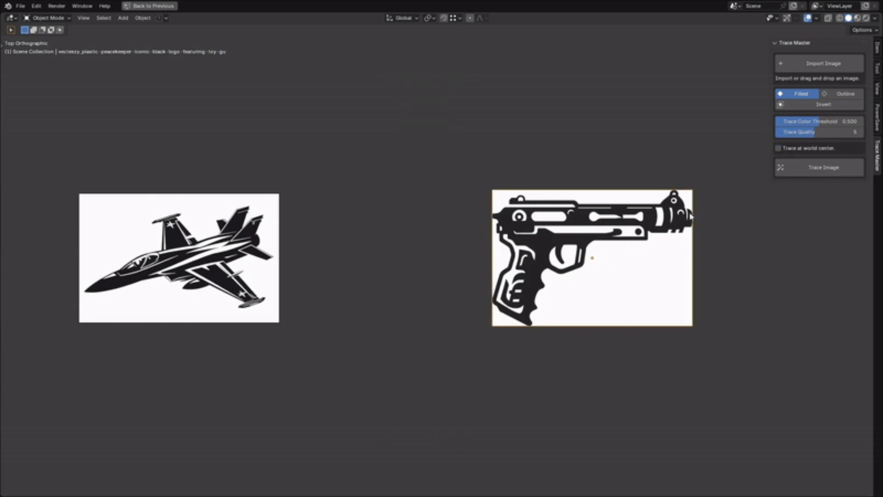
Trace the pistol and airplane pictures into grey silhouettes and center them in view.
click(823, 167)
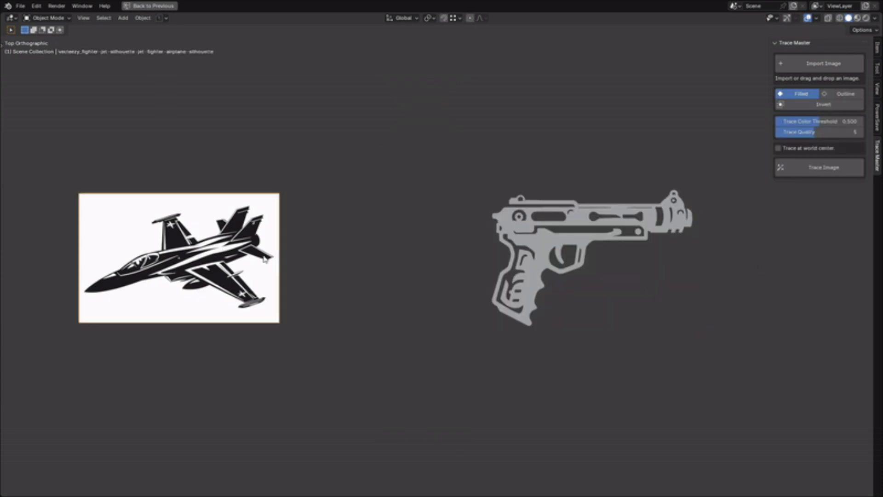
click(792, 167)
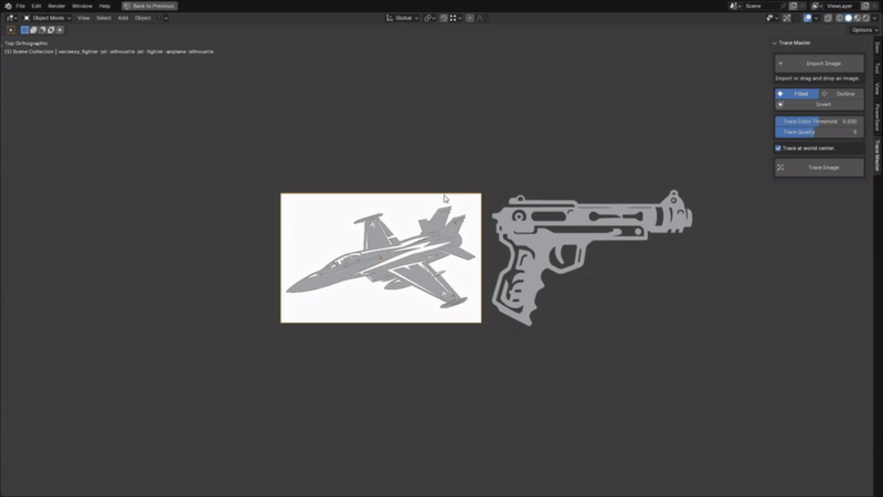
scroll(690, 352, up, 3)
shift+middle_drag(735, 346, 702, 366)
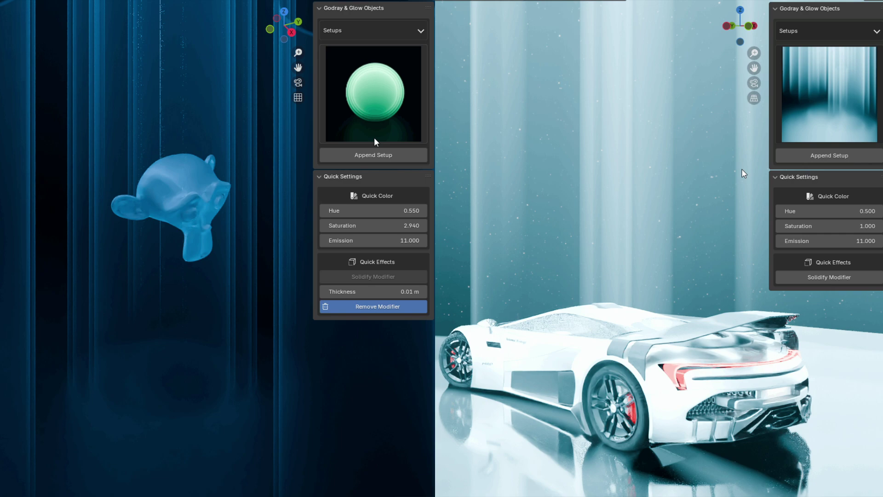
Append the bubble glow setup around the monkey head, then set the car glow to hue 0.650, saturation 2.000.
click(374, 137)
click(430, 354)
click(343, 150)
text(0.65)
key(Return)
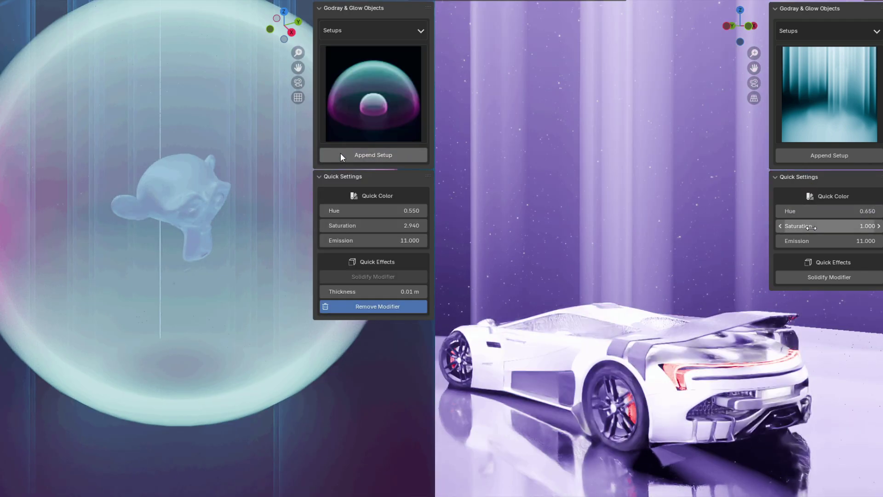
double_click(812, 228)
text(n )
text(2)
key(Return)
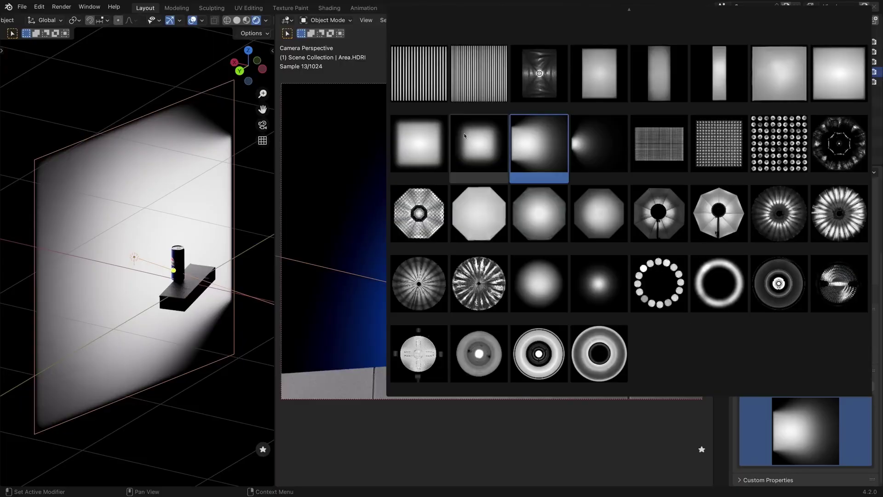
Give the HDRI area light the striped texture and a colour temperature of 6500.
click(420, 85)
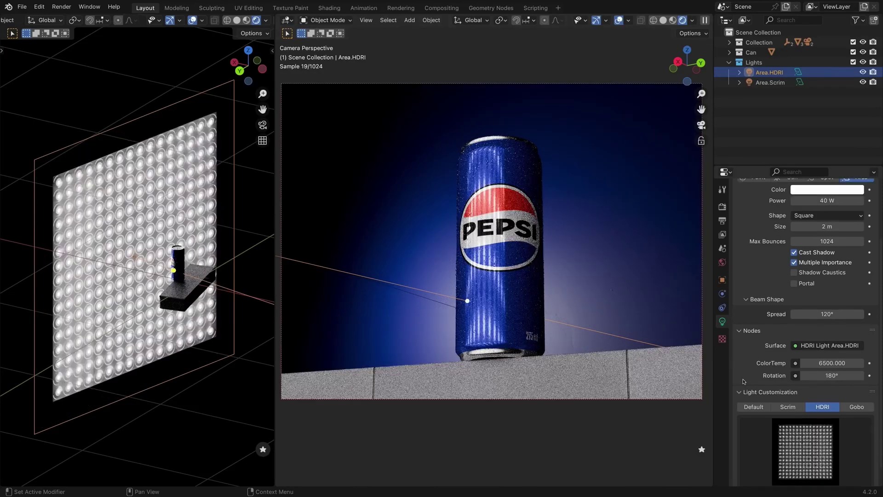
text(000)
key(Return)
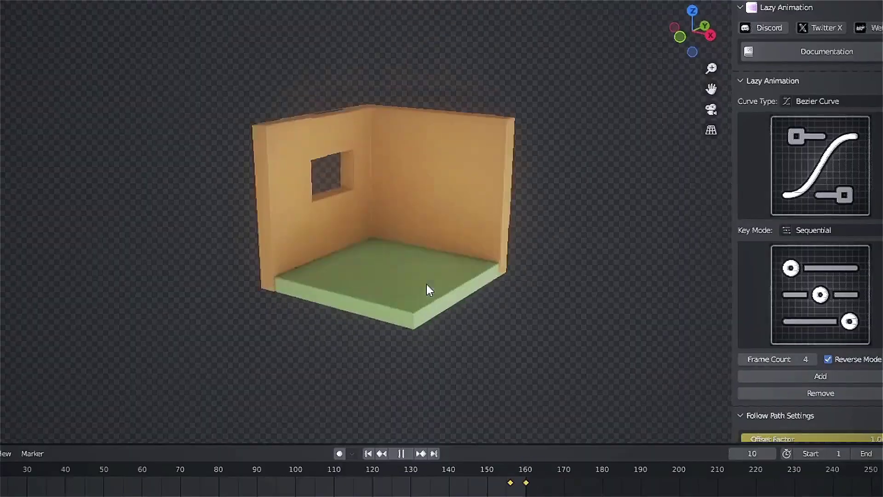